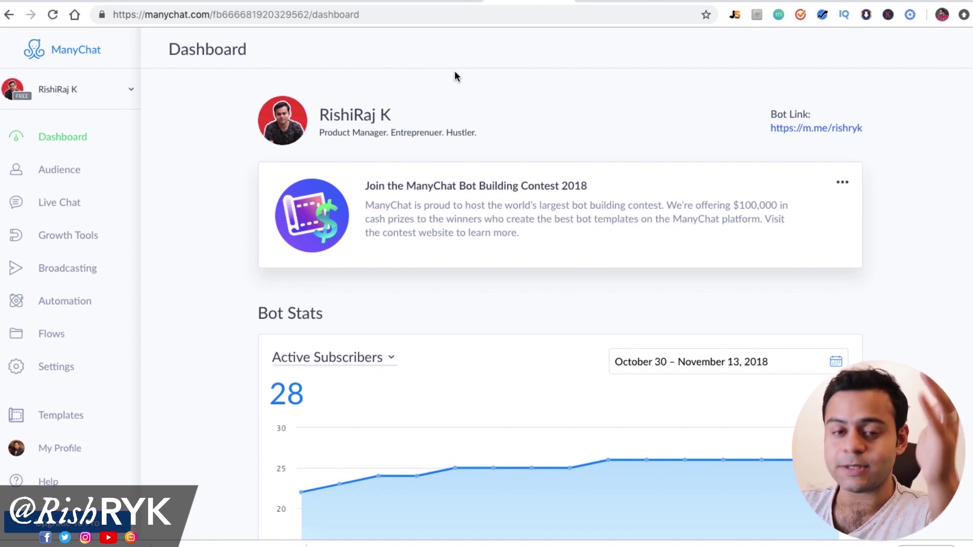
Step: Switch to the other connected Facebook page and open the Demo for FBA Group flow for editing
{"action": "left_click_drag", "start_coordinate": [872, 125], "coordinate": [771, 113]}
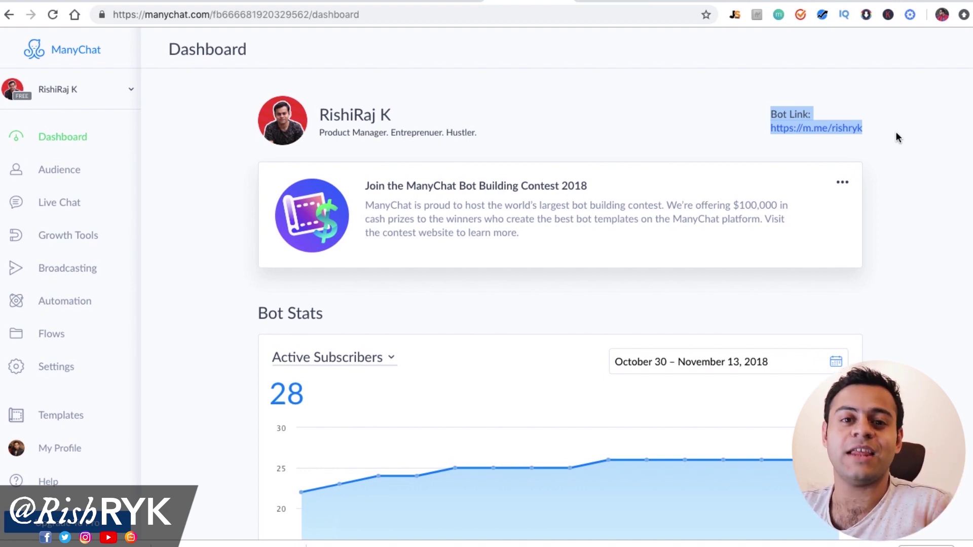
{"action": "left_click", "coordinate": [106, 93]}
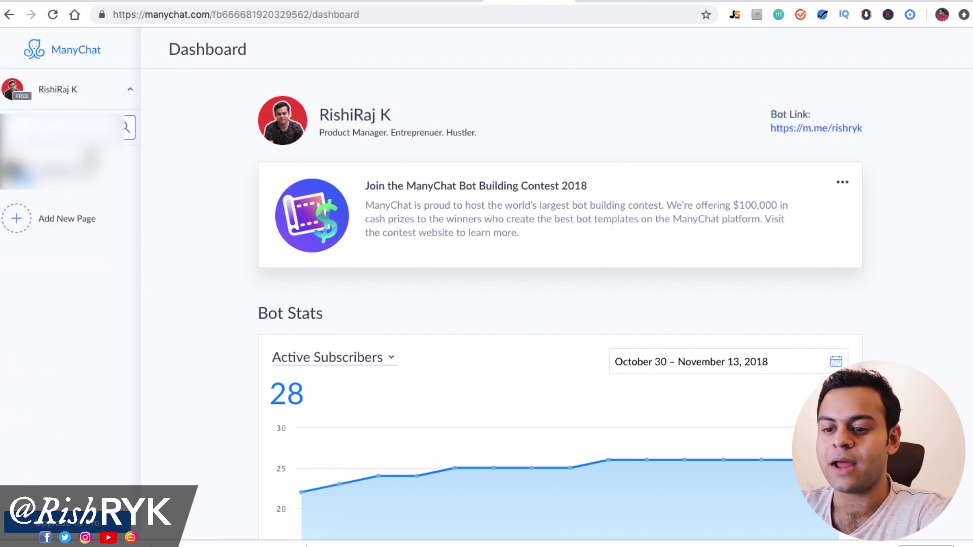
{"action": "left_click", "coordinate": [56, 170]}
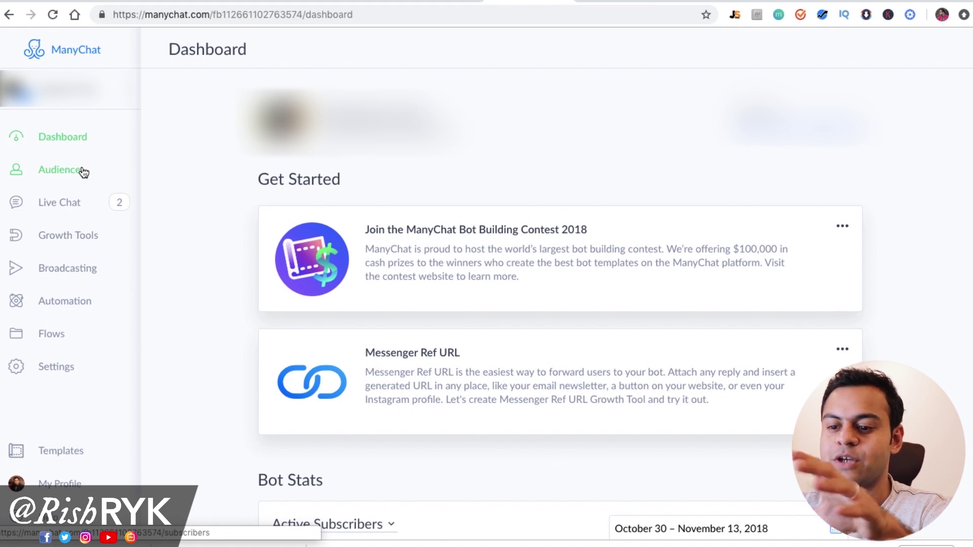
{"action": "left_click", "coordinate": [78, 304]}
{"action": "left_click", "coordinate": [69, 396]}
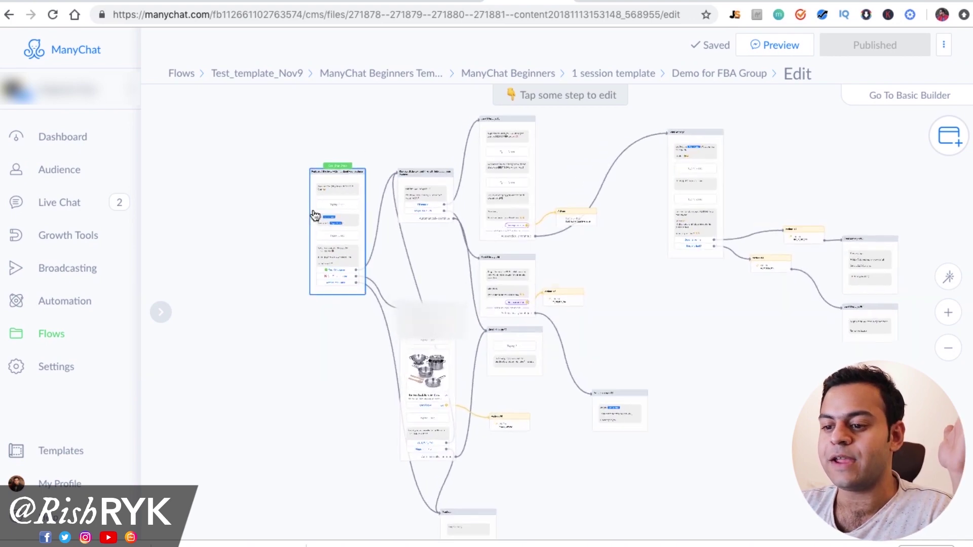
Step: Move the Starting Step block slightly lower on the flow canvas
{"action": "scroll", "coordinate": [314, 215], "scroll_direction": "up", "scroll_amount": 5}
{"action": "scroll", "coordinate": [318, 218], "scroll_direction": "up", "scroll_amount": 1}
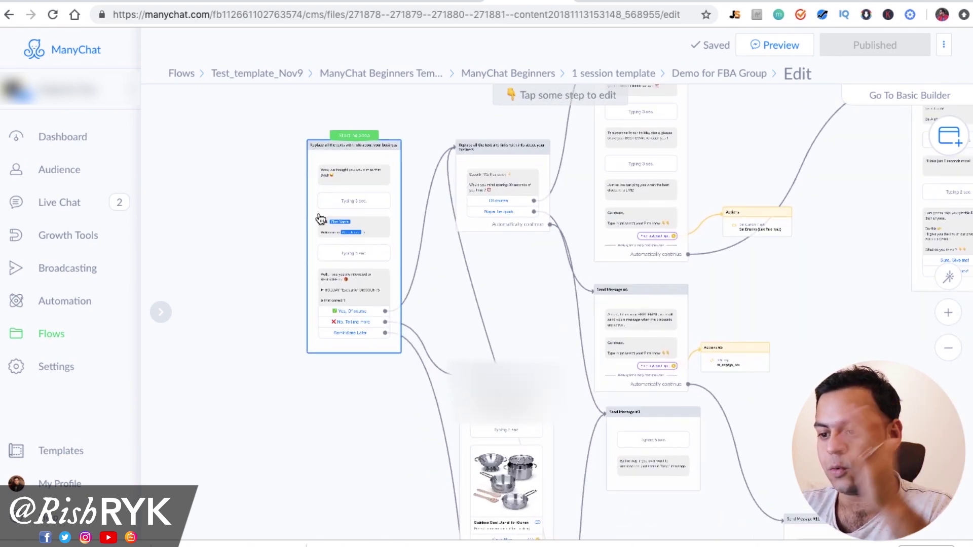
{"action": "scroll", "coordinate": [320, 219], "scroll_direction": "up", "scroll_amount": 3}
{"action": "scroll", "coordinate": [365, 235], "scroll_direction": "up", "scroll_amount": 2}
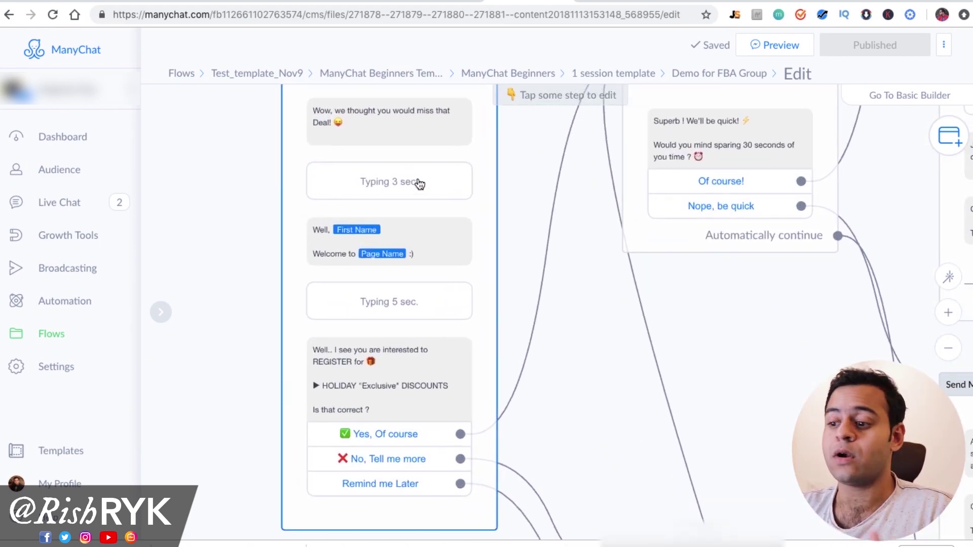
{"action": "left_click_drag", "start_coordinate": [420, 184], "coordinate": [420, 272]}
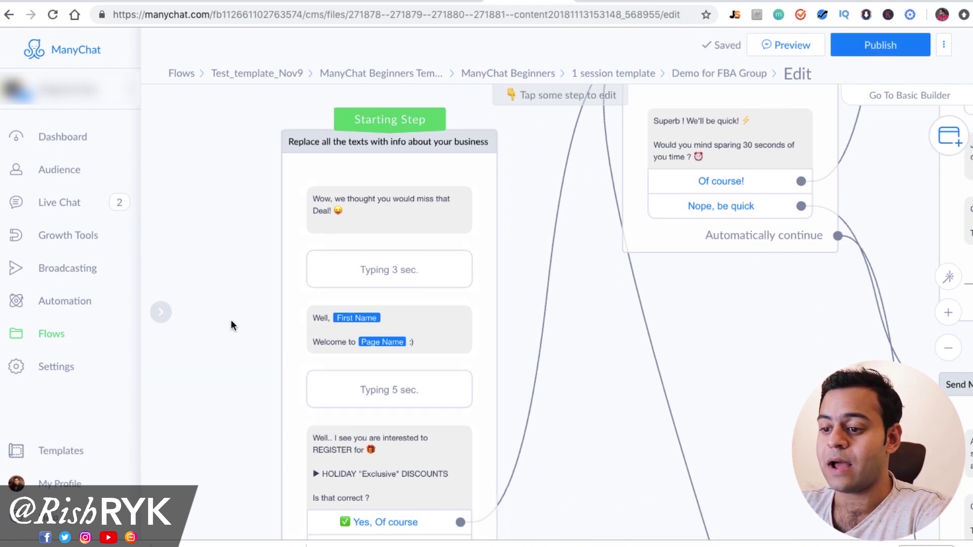
Step: Examine the Starting Step's messages, typing delays and reply buttons
{"action": "scroll", "coordinate": [230, 319], "scroll_direction": "down", "scroll_amount": 3}
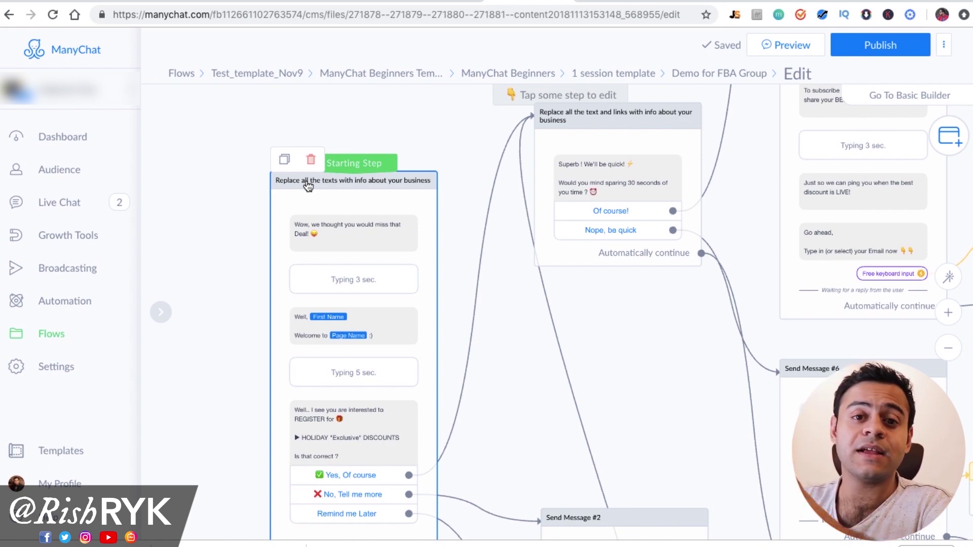
{"action": "scroll", "coordinate": [308, 186], "scroll_direction": "up", "scroll_amount": 5}
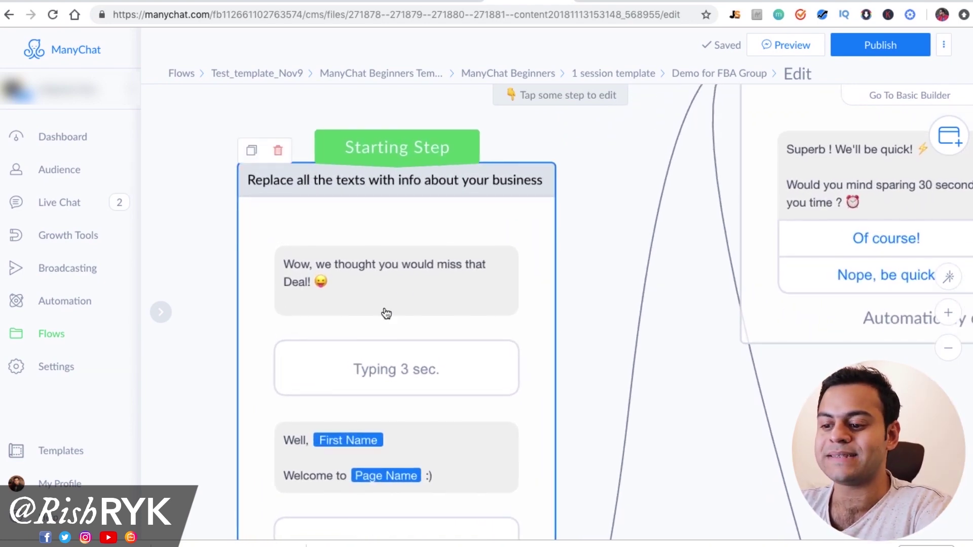
{"action": "scroll", "coordinate": [354, 248], "scroll_direction": "down", "scroll_amount": 2}
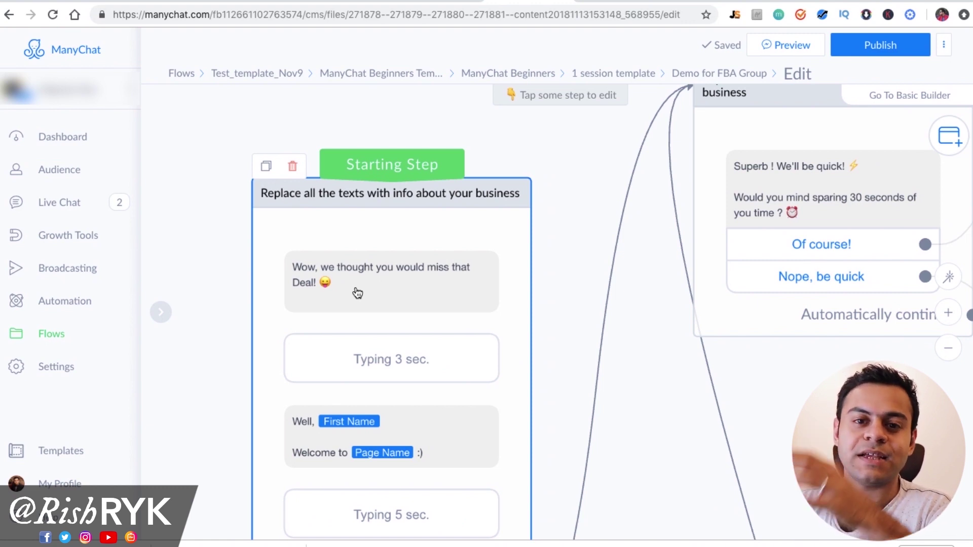
{"action": "scroll", "coordinate": [404, 366], "scroll_direction": "down", "scroll_amount": 3}
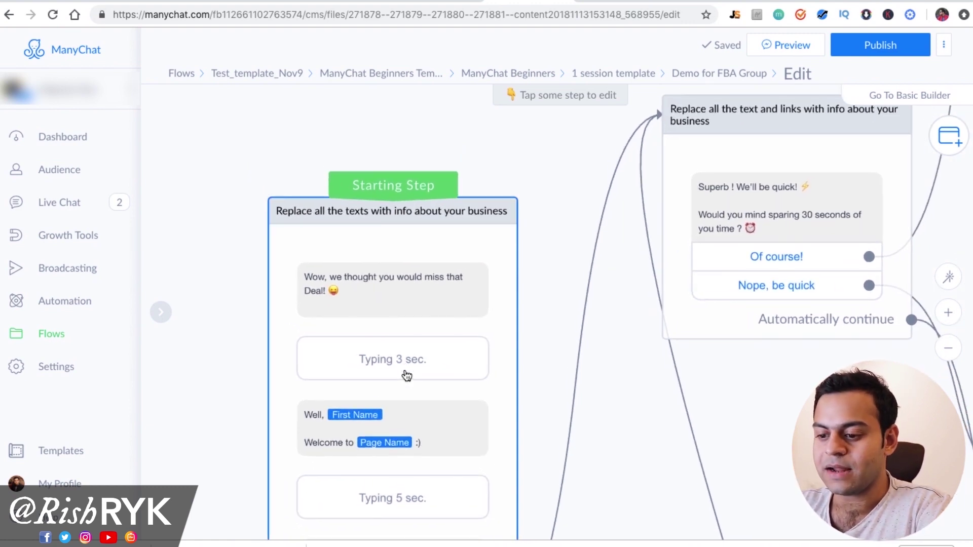
{"action": "scroll", "coordinate": [232, 416], "scroll_direction": "up", "scroll_amount": 3}
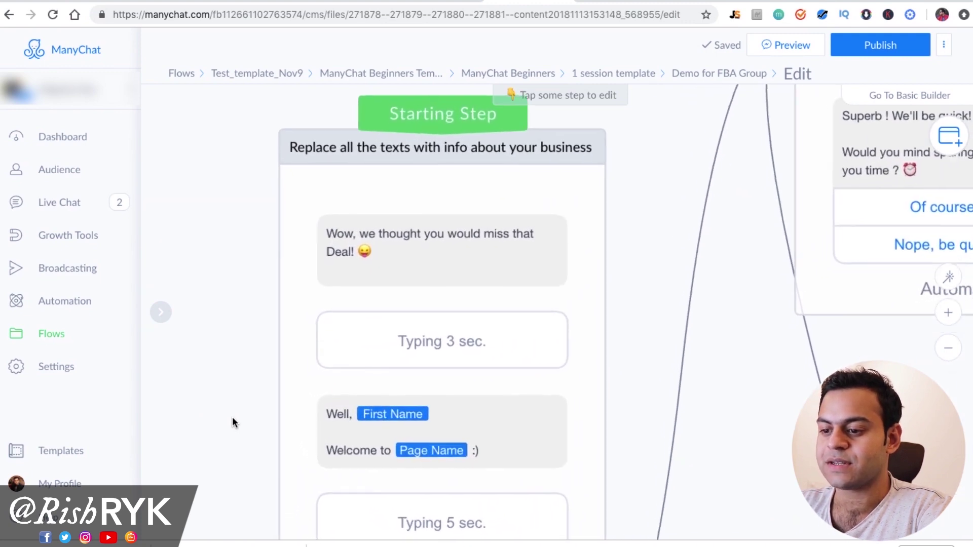
{"action": "scroll", "coordinate": [233, 422], "scroll_direction": "up", "scroll_amount": 1}
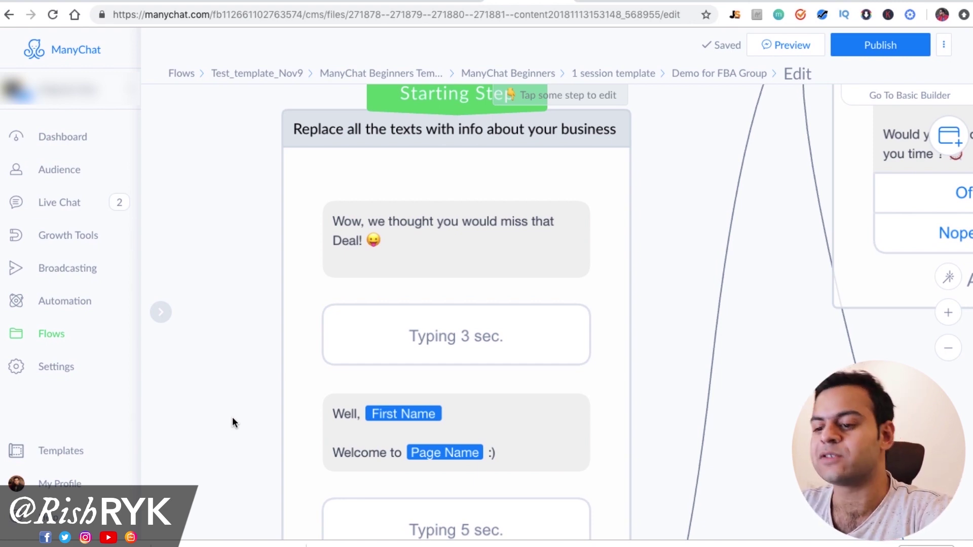
{"action": "scroll", "coordinate": [232, 417], "scroll_direction": "down", "scroll_amount": 3}
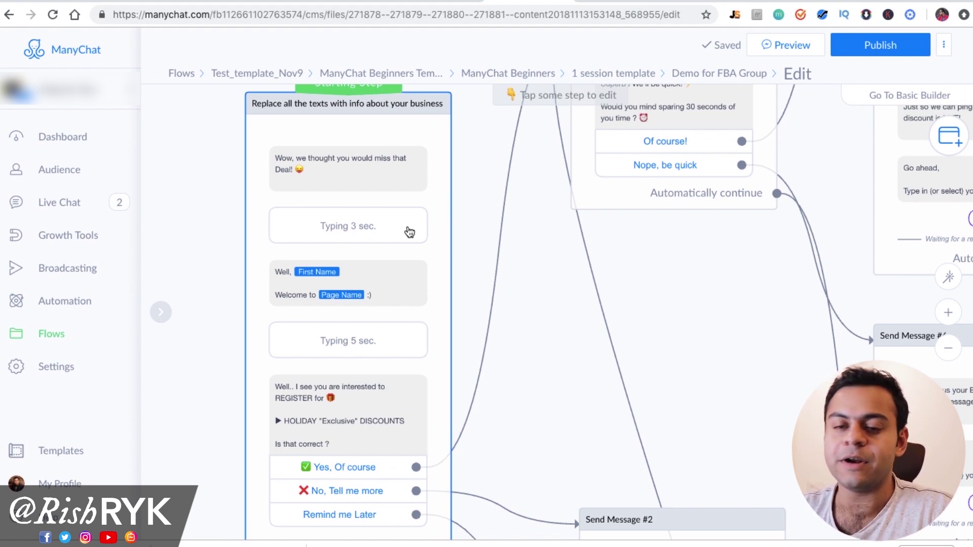
{"action": "scroll", "coordinate": [324, 279], "scroll_direction": "up", "scroll_amount": 2}
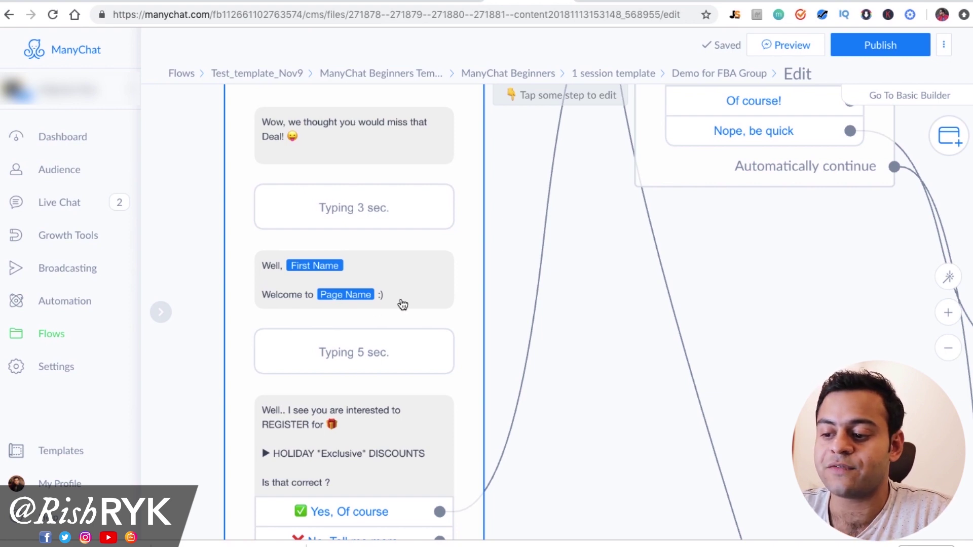
Step: Open the Starting Step's welcome message for editing and show the list of insertable personalization fields
{"action": "left_click", "coordinate": [403, 304]}
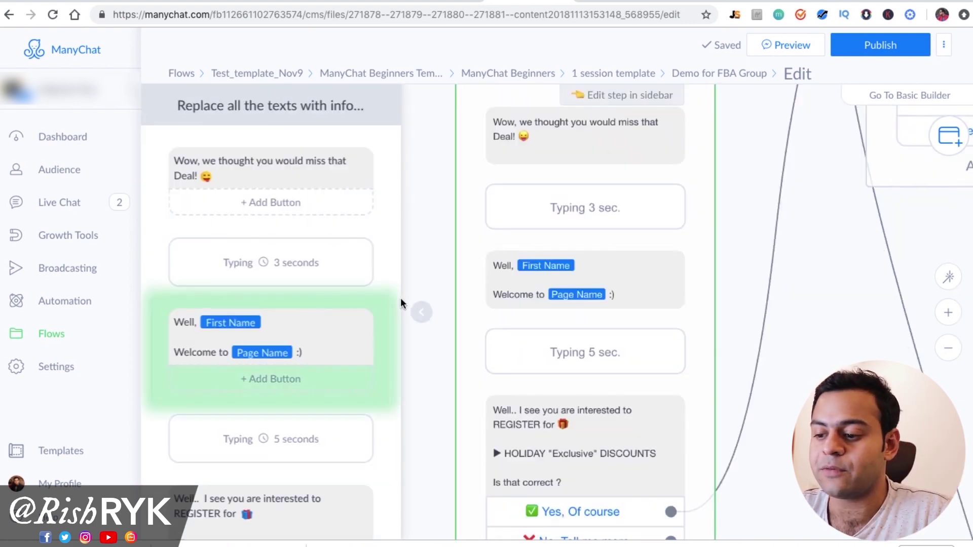
{"action": "left_click", "coordinate": [332, 350]}
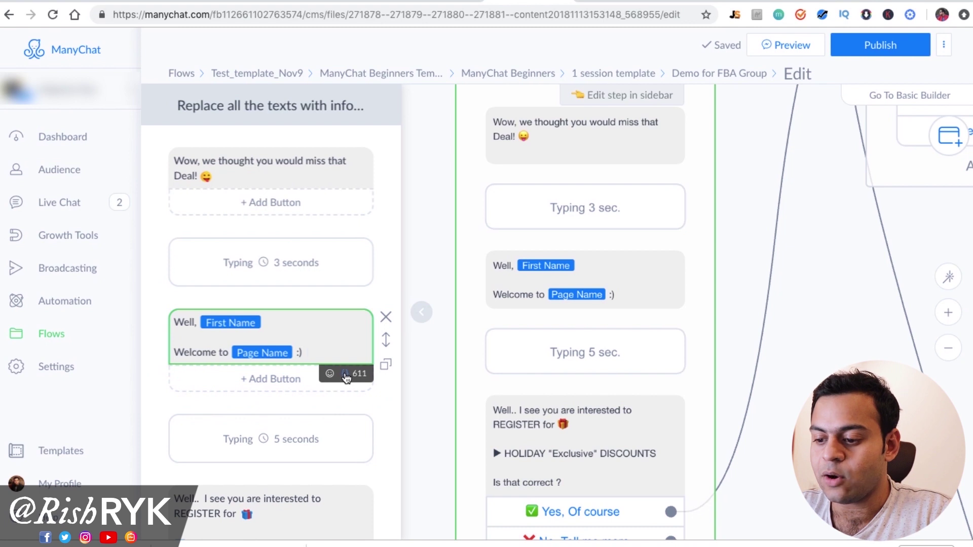
{"action": "left_click", "coordinate": [346, 375]}
Step: Review the personalization fields available for the welcome message, including the custom user fields, and close the step editor
{"action": "scroll", "coordinate": [304, 452], "scroll_direction": "down", "scroll_amount": 3}
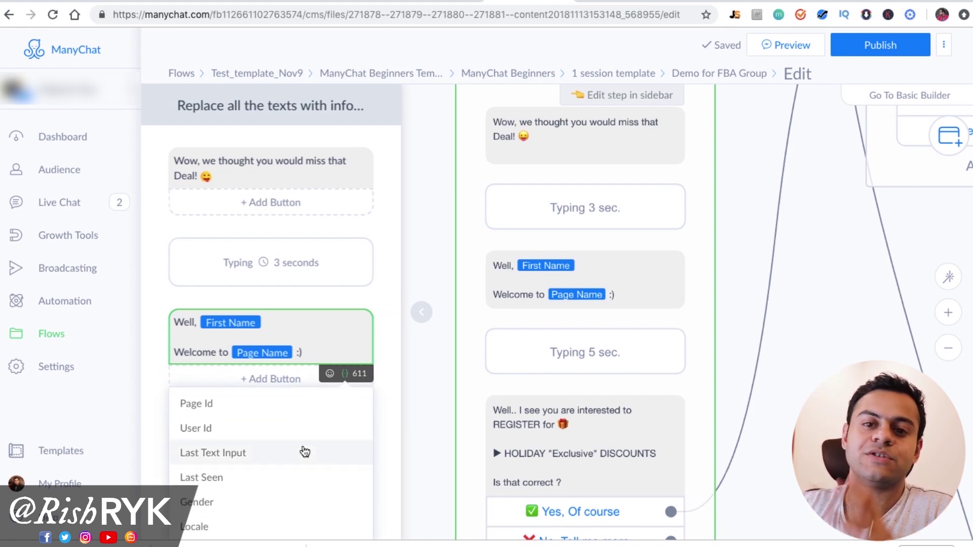
{"action": "scroll", "coordinate": [305, 451], "scroll_direction": "up", "scroll_amount": 3}
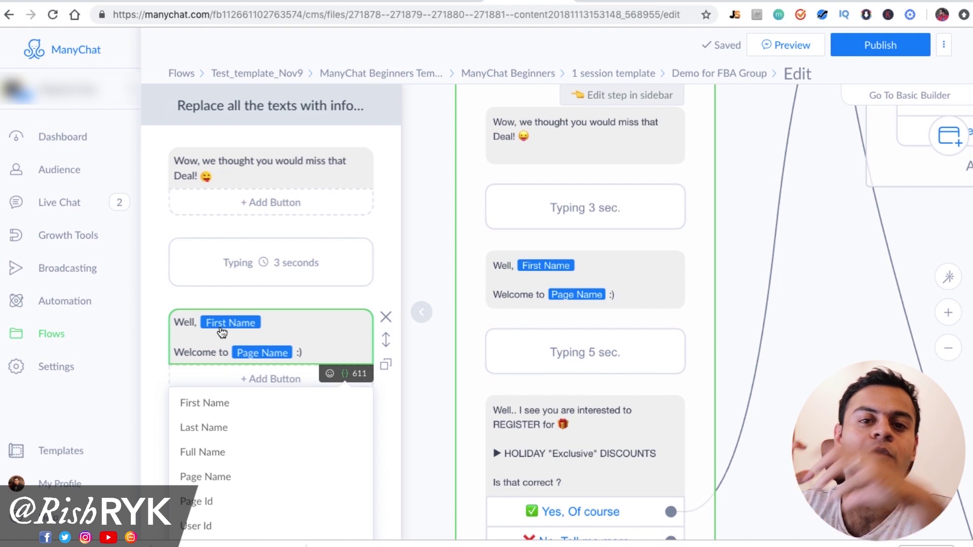
{"action": "scroll", "coordinate": [244, 454], "scroll_direction": "down", "scroll_amount": 3}
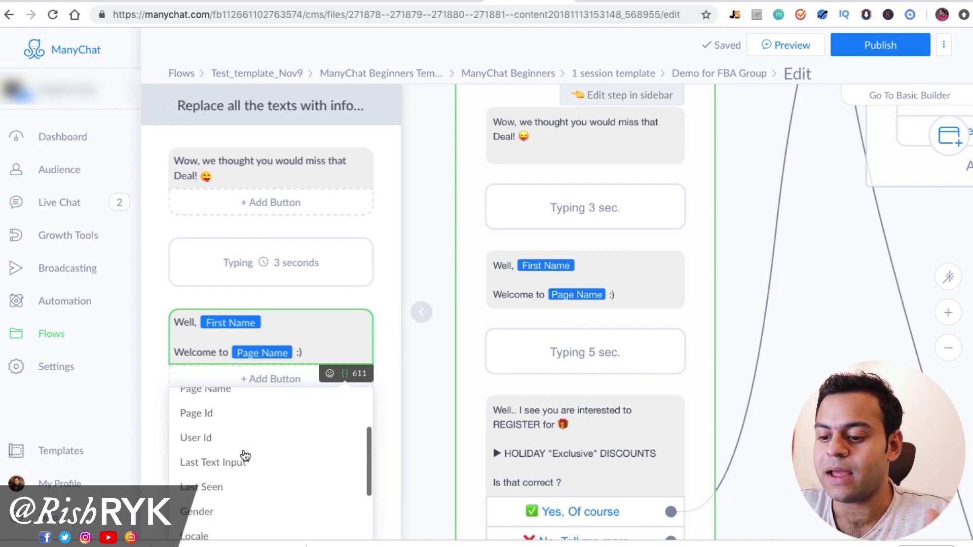
{"action": "scroll", "coordinate": [244, 453], "scroll_direction": "up", "scroll_amount": 3}
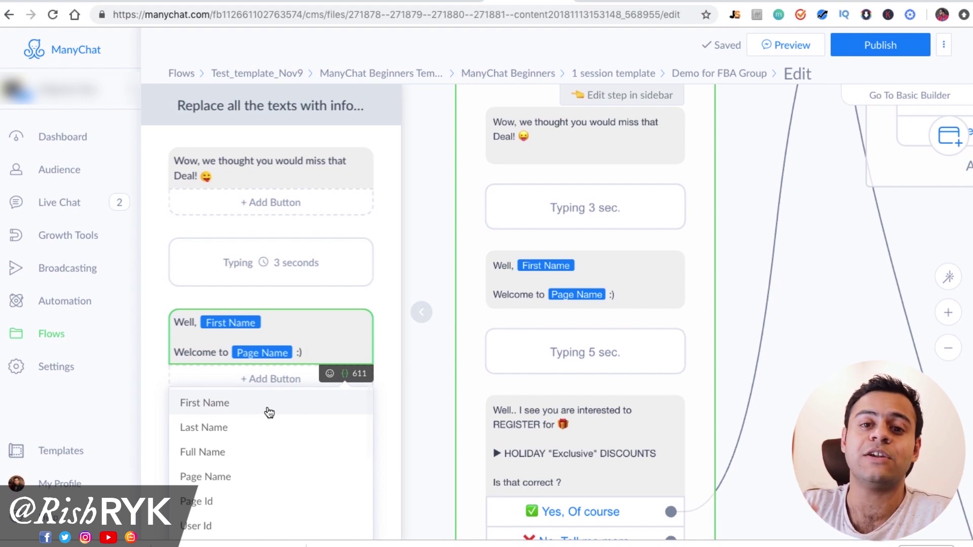
{"action": "scroll", "coordinate": [261, 451], "scroll_direction": "down", "scroll_amount": 3}
{"action": "scroll", "coordinate": [264, 452], "scroll_direction": "up", "scroll_amount": 3}
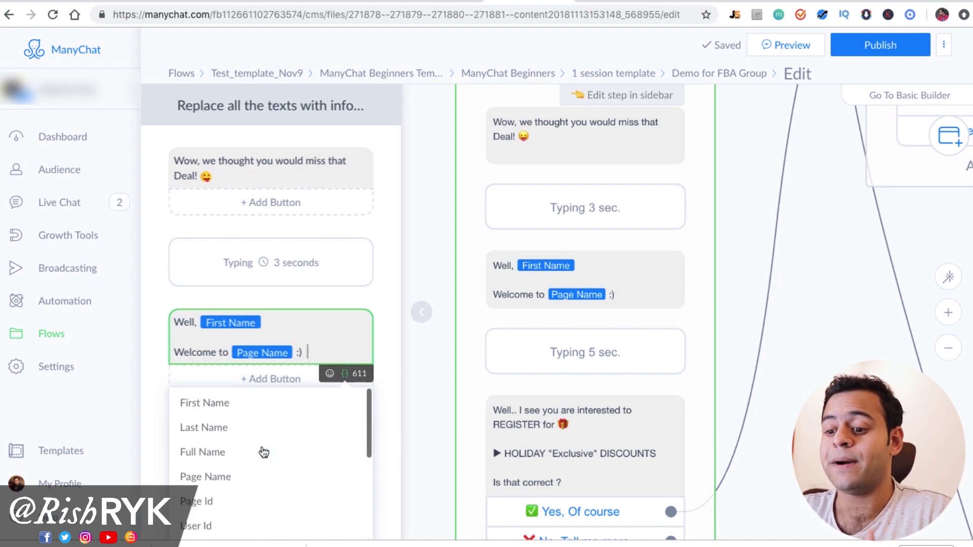
{"action": "scroll", "coordinate": [244, 404], "scroll_direction": "down", "scroll_amount": 1}
{"action": "scroll", "coordinate": [243, 416], "scroll_direction": "down", "scroll_amount": 1}
{"action": "scroll", "coordinate": [240, 492], "scroll_direction": "down", "scroll_amount": 1}
{"action": "scroll", "coordinate": [240, 493], "scroll_direction": "down", "scroll_amount": 1}
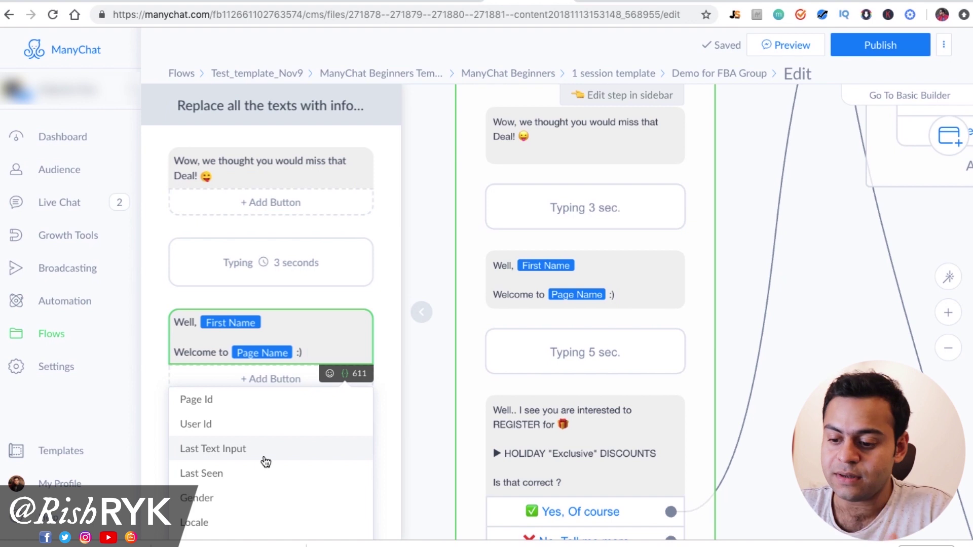
{"action": "scroll", "coordinate": [266, 462], "scroll_direction": "down", "scroll_amount": 1}
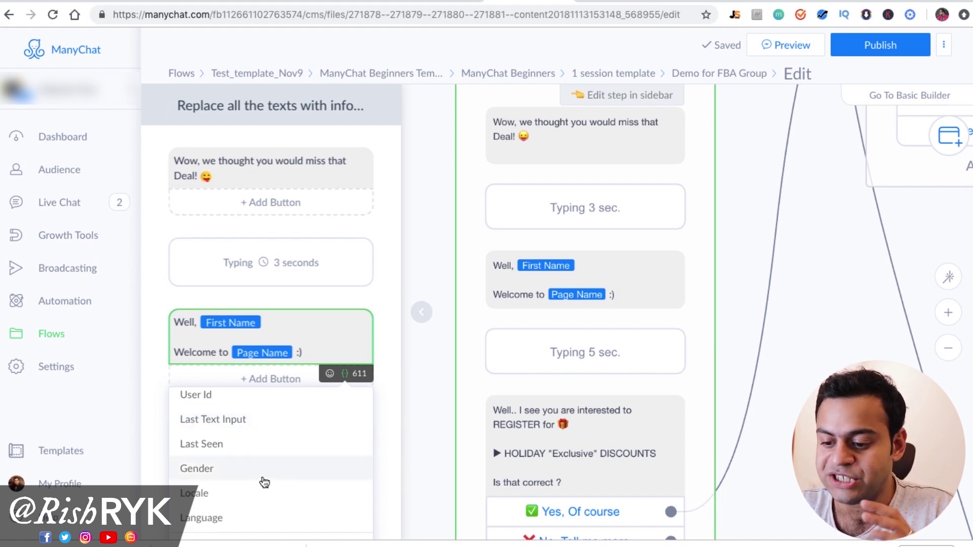
{"action": "scroll", "coordinate": [265, 482], "scroll_direction": "down", "scroll_amount": 3}
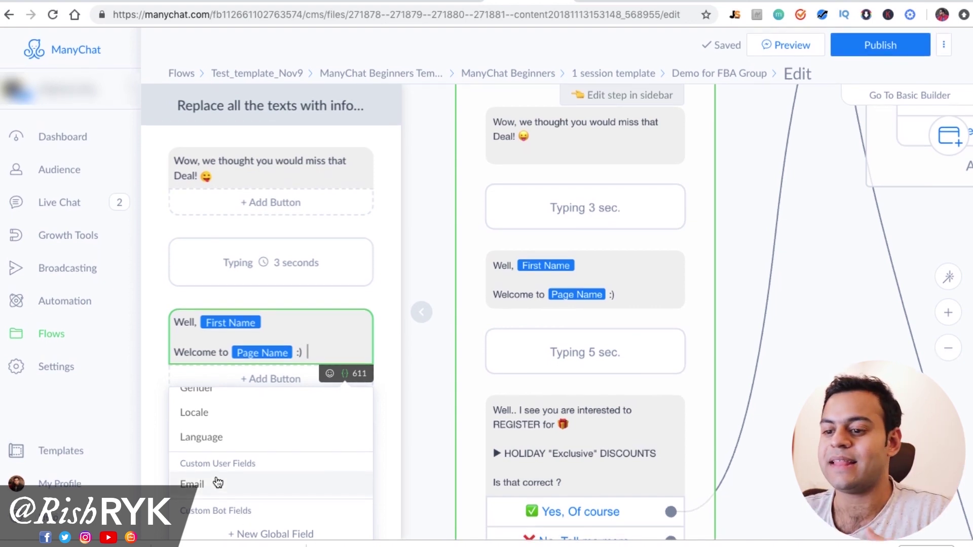
{"action": "scroll", "coordinate": [241, 444], "scroll_direction": "up", "scroll_amount": 3}
{"action": "scroll", "coordinate": [242, 443], "scroll_direction": "up", "scroll_amount": 2}
{"action": "left_click", "coordinate": [421, 311]}
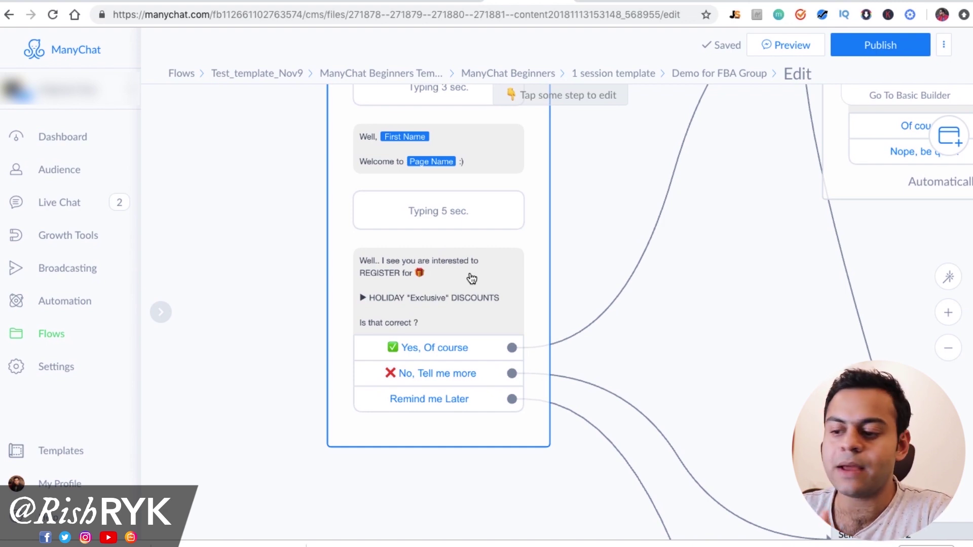
Step: Follow the "Yes, Of course" connection from the Starting Step and examine the follow-up message with its two reply options
{"action": "scroll", "coordinate": [480, 364], "scroll_direction": "up", "scroll_amount": 3}
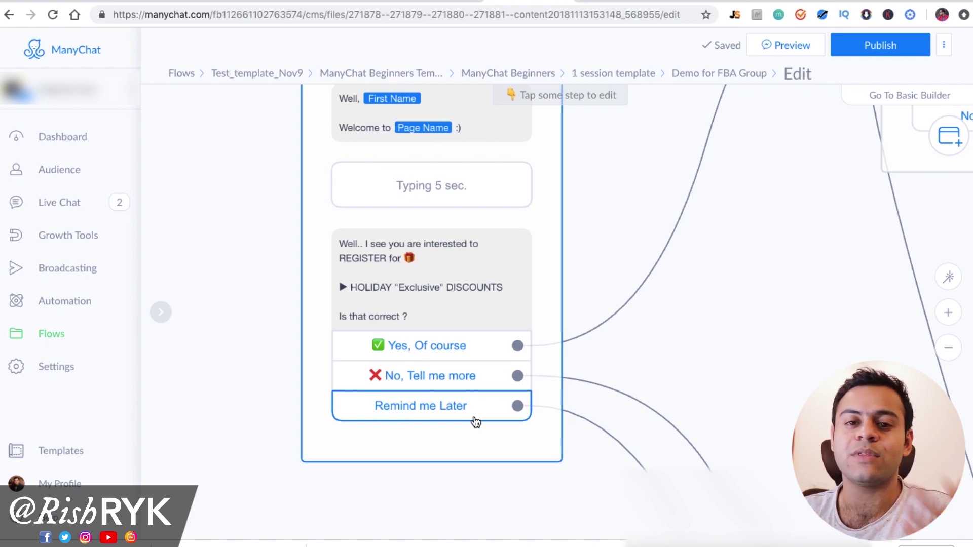
{"action": "scroll", "coordinate": [476, 422], "scroll_direction": "down", "scroll_amount": 5}
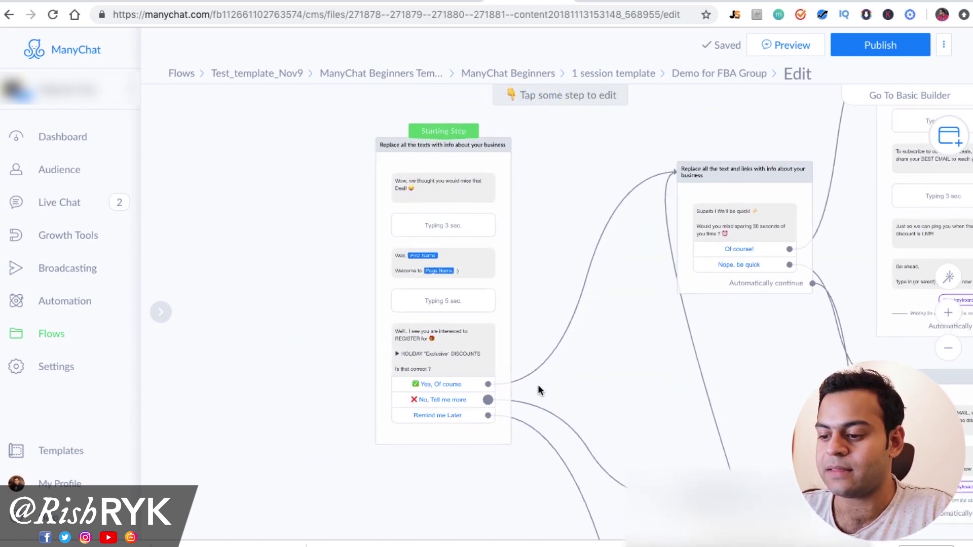
{"action": "scroll", "coordinate": [538, 390], "scroll_direction": "up", "scroll_amount": 1}
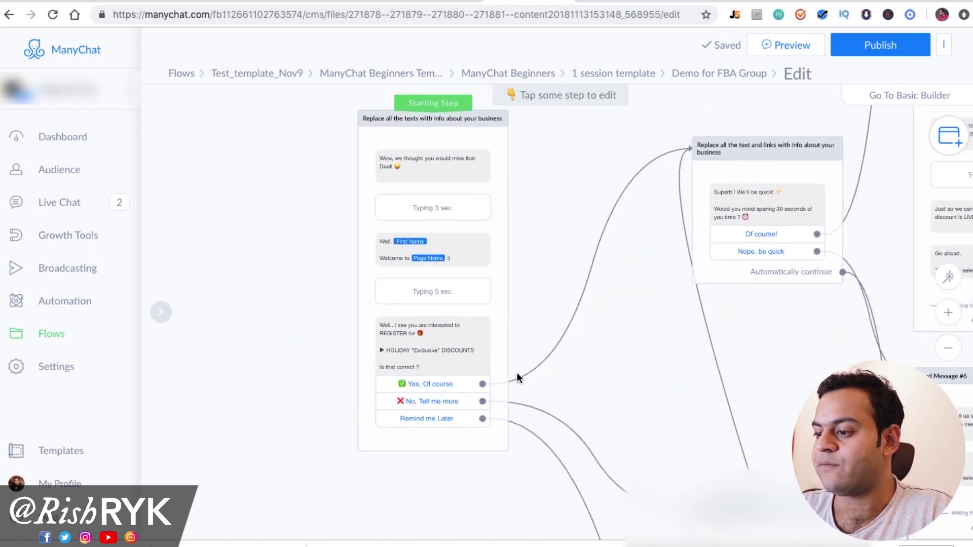
{"action": "left_click_drag", "start_coordinate": [631, 352], "coordinate": [459, 422]}
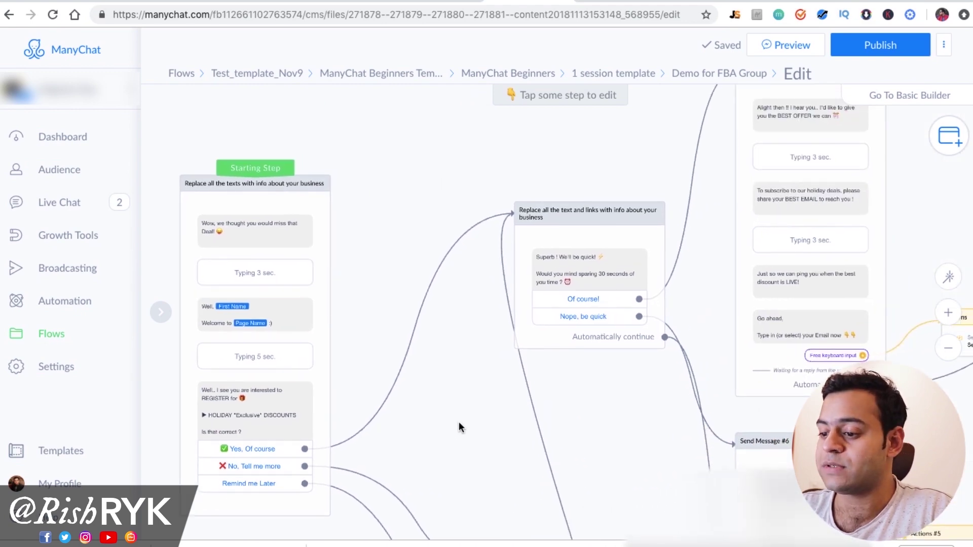
{"action": "scroll", "coordinate": [511, 338], "scroll_direction": "up", "scroll_amount": 3}
{"action": "left_click_drag", "start_coordinate": [458, 357], "coordinate": [272, 367]}
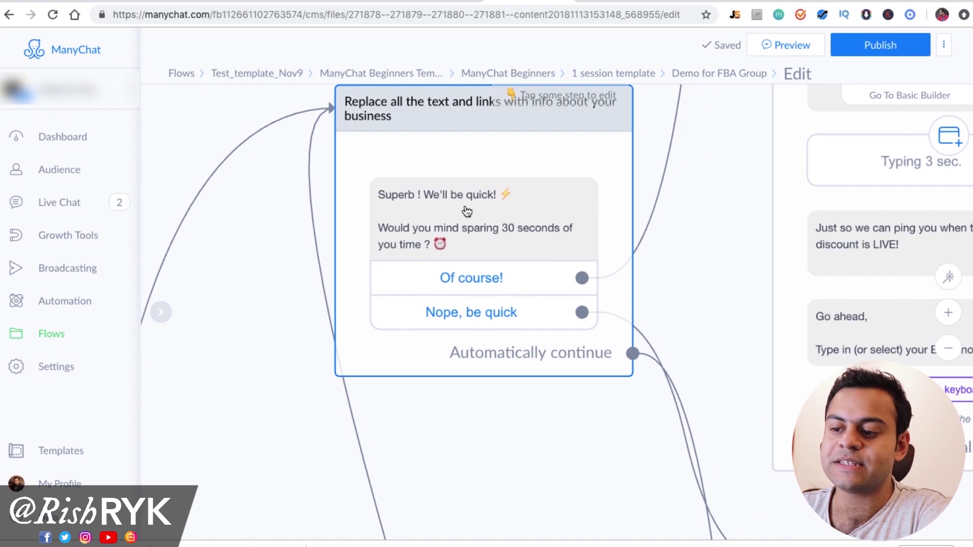
{"action": "scroll", "coordinate": [467, 212], "scroll_direction": "down", "scroll_amount": 5}
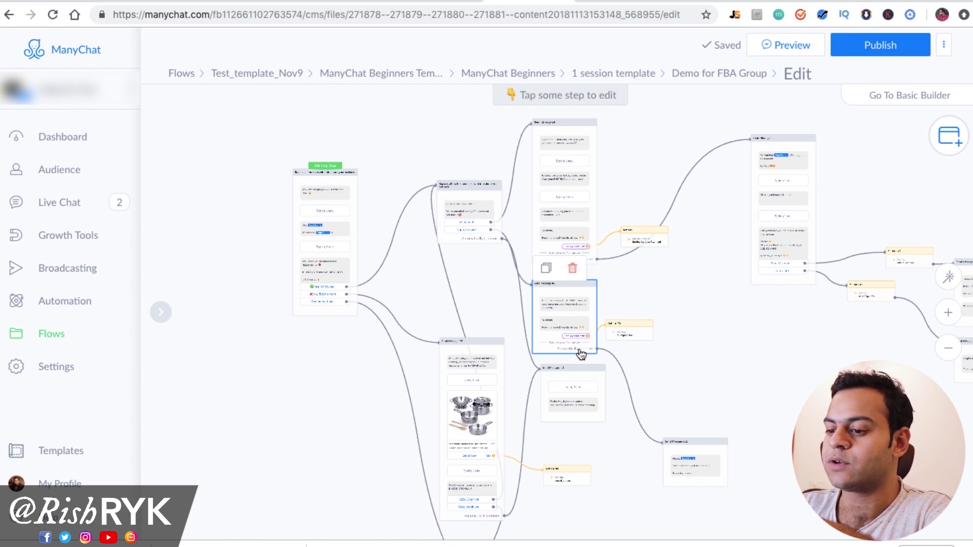
{"action": "scroll", "coordinate": [426, 191], "scroll_direction": "up", "scroll_amount": 5}
{"action": "mouse_move", "coordinate": [426, 191]}
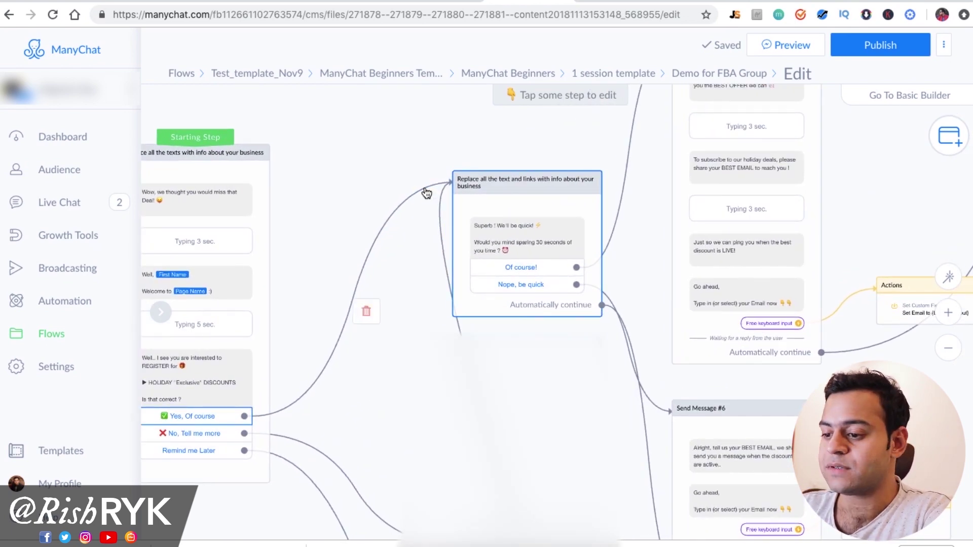
{"action": "scroll", "coordinate": [566, 258], "scroll_direction": "up", "scroll_amount": 5}
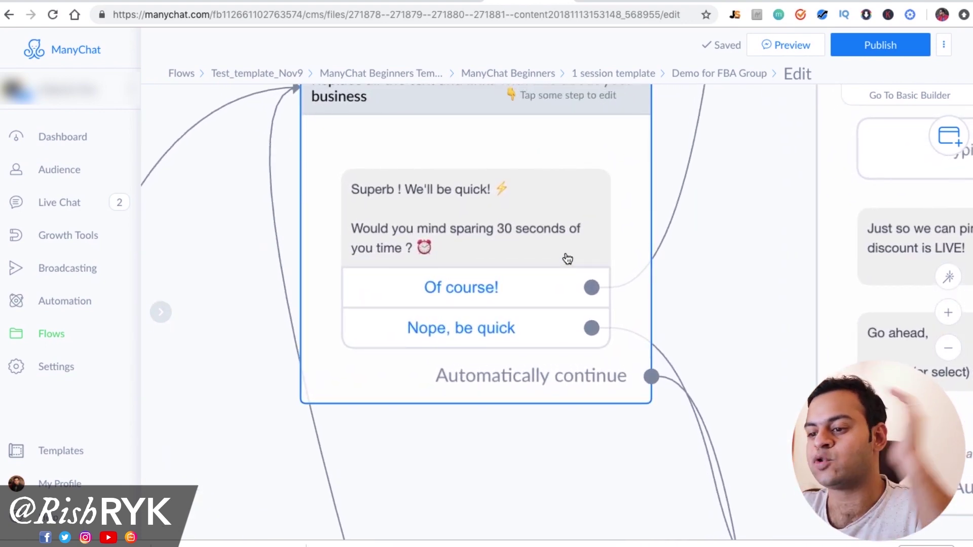
{"action": "scroll", "coordinate": [568, 259], "scroll_direction": "down", "scroll_amount": 3}
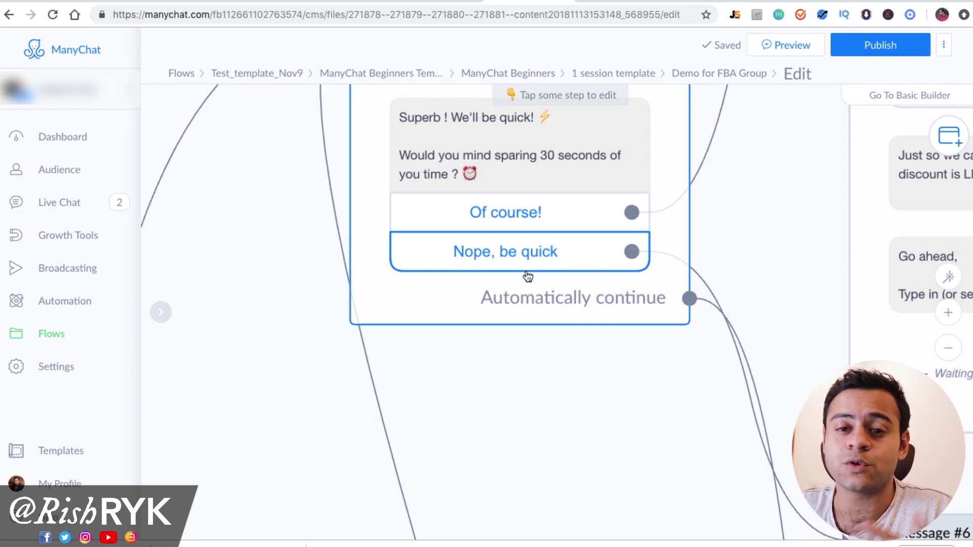
Step: Examine the "Of course!" and "Nope, be quick" replies of the follow-up message and their outgoing connections
{"action": "scroll", "coordinate": [527, 277], "scroll_direction": "down", "scroll_amount": 5}
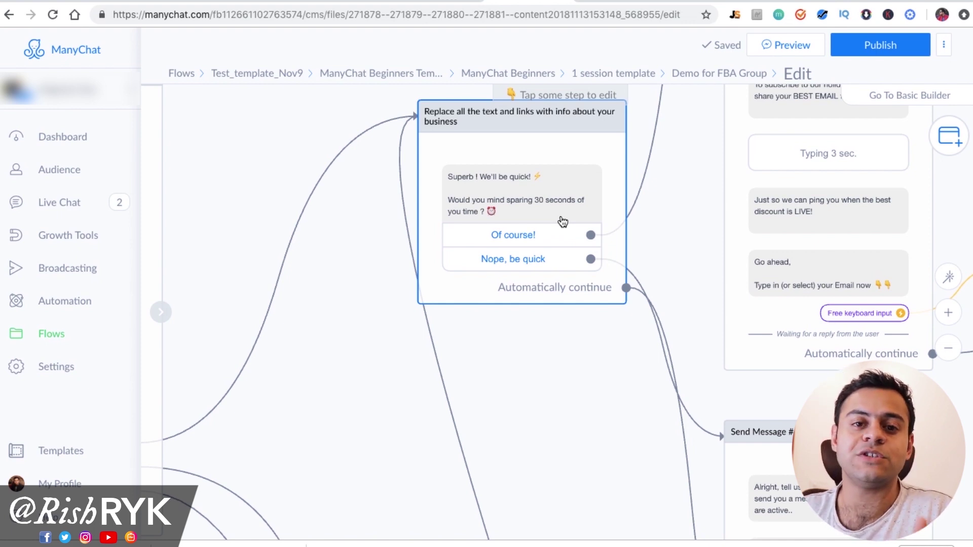
{"action": "scroll", "coordinate": [562, 222], "scroll_direction": "right", "scroll_amount": 5}
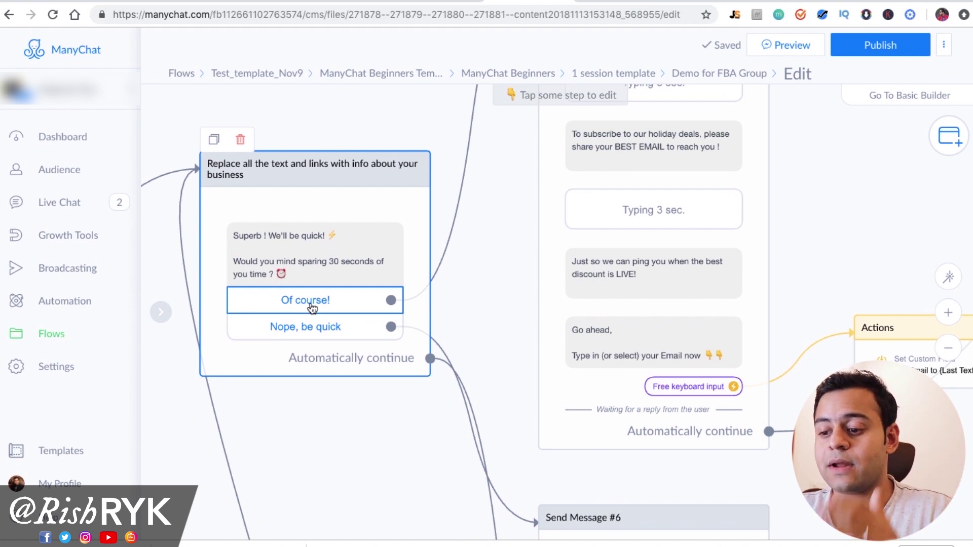
{"action": "scroll", "coordinate": [312, 308], "scroll_direction": "down", "scroll_amount": 1}
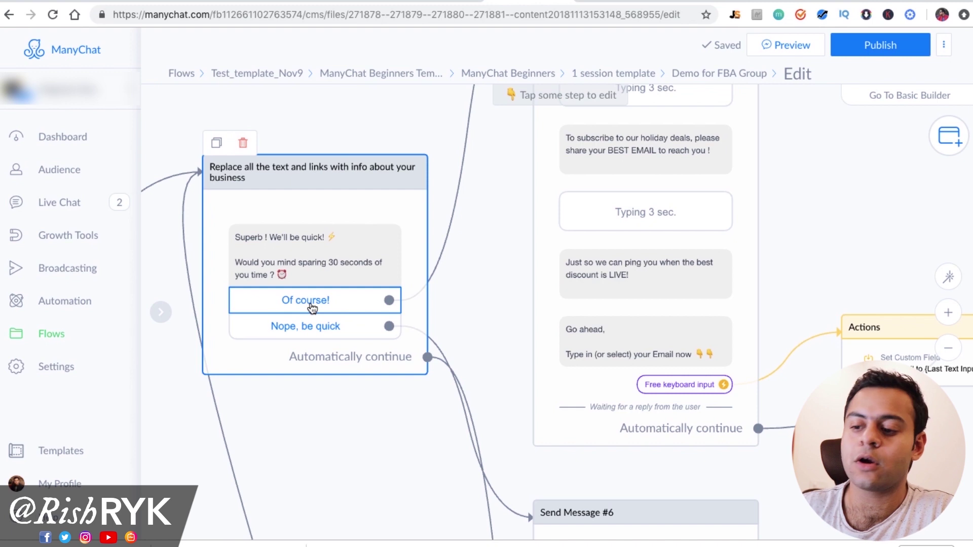
{"action": "scroll", "coordinate": [312, 308], "scroll_direction": "up", "scroll_amount": 1}
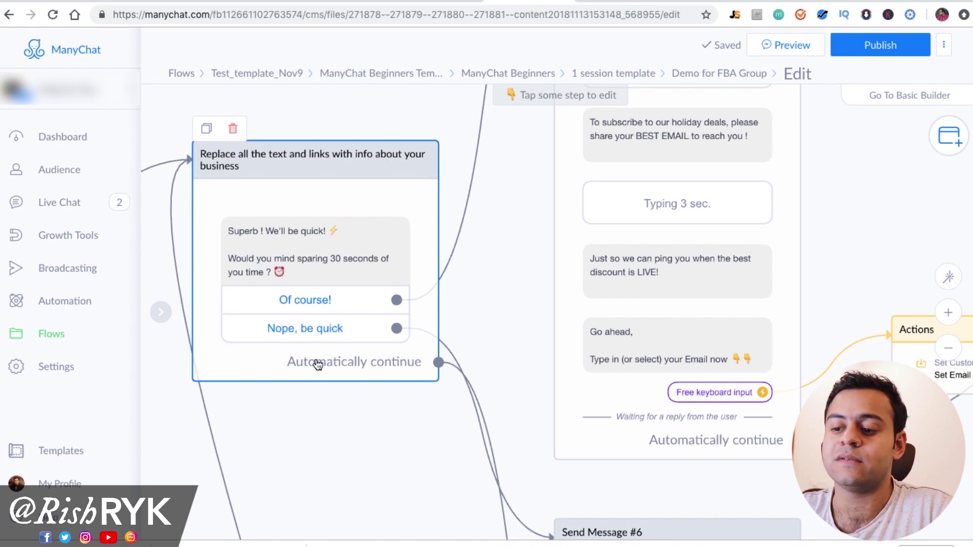
Step: Follow the "Nope, be quick" branch through Send Message #6 and its tagging action to the closing Send Message #11
{"action": "left_click_drag", "start_coordinate": [332, 398], "coordinate": [163, 189]}
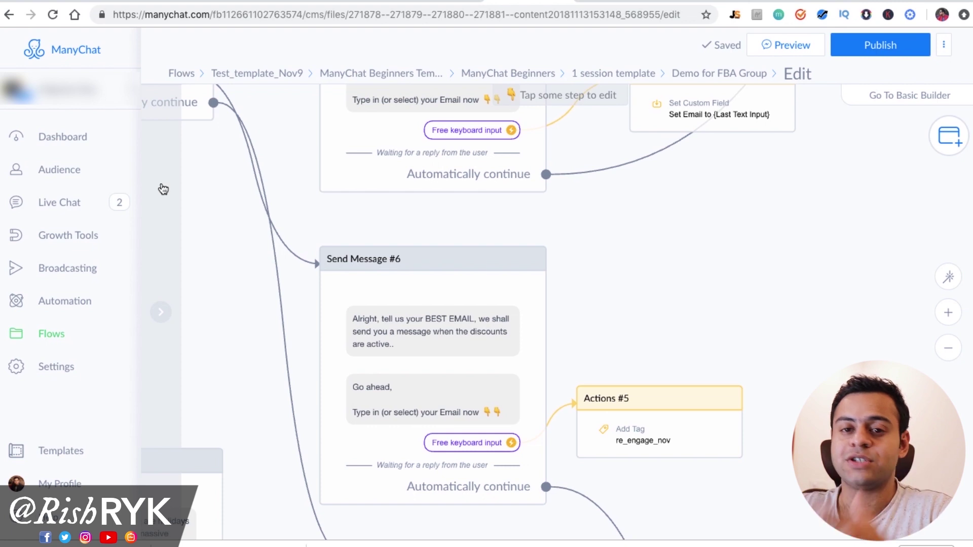
{"action": "scroll", "coordinate": [222, 263], "scroll_direction": "down", "scroll_amount": 3}
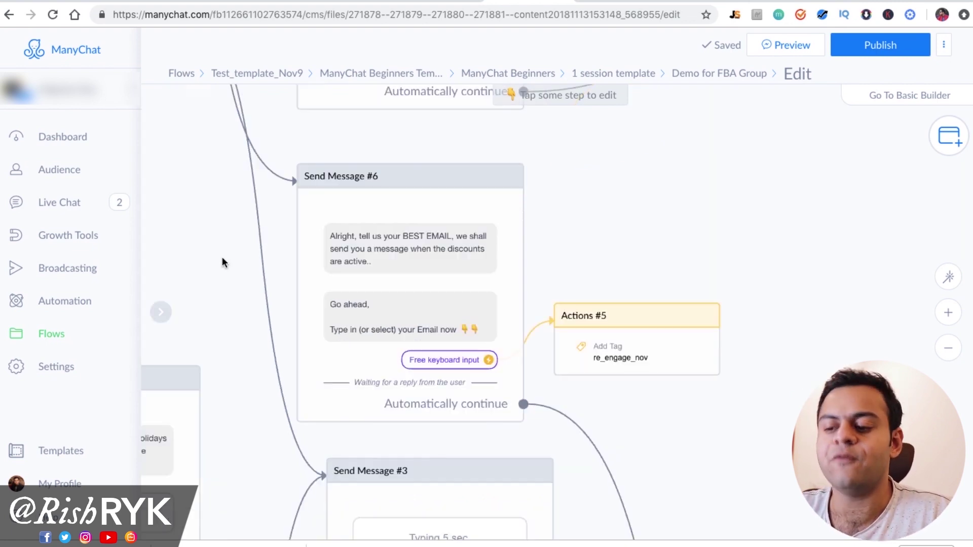
{"action": "scroll", "coordinate": [461, 272], "scroll_direction": "up", "scroll_amount": 2}
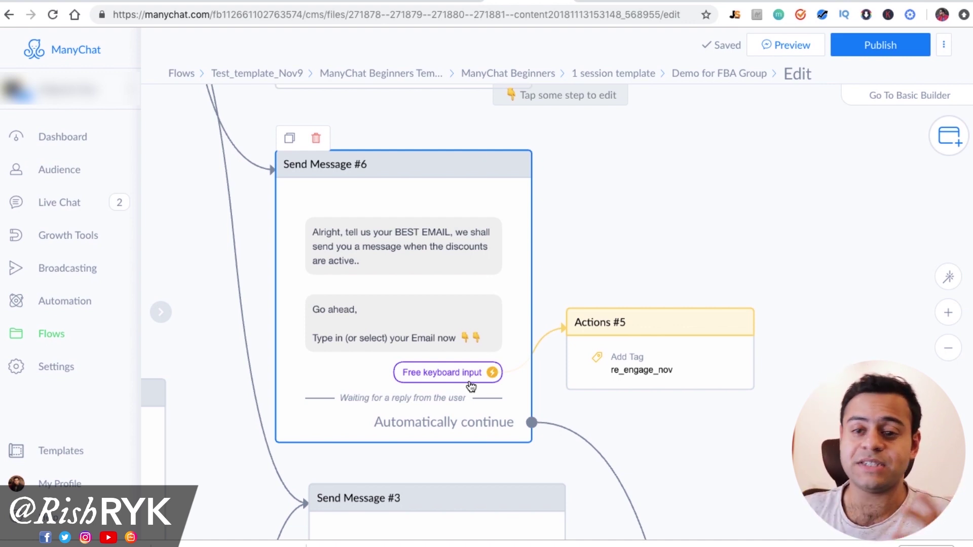
{"action": "scroll", "coordinate": [470, 386], "scroll_direction": "down", "scroll_amount": 10}
{"action": "scroll", "coordinate": [471, 386], "scroll_direction": "right", "scroll_amount": 5}
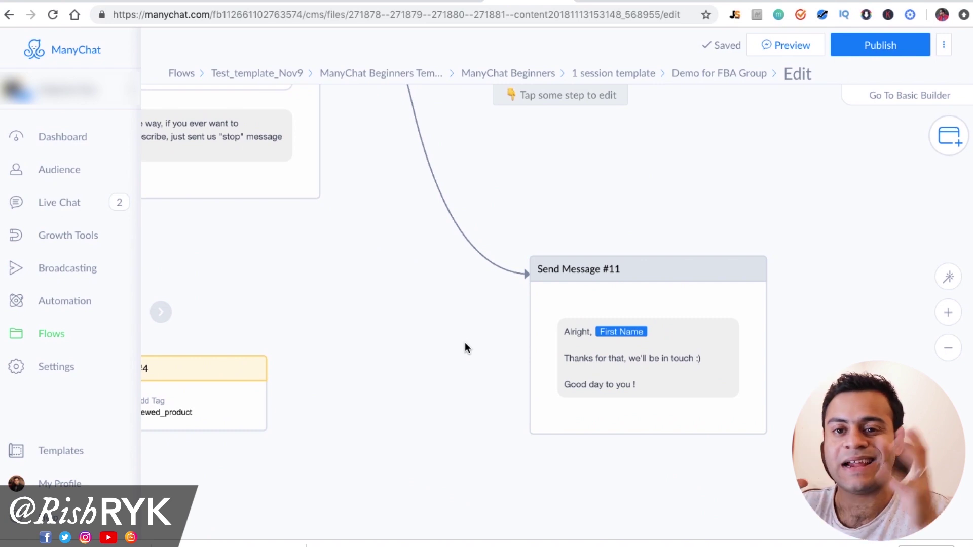
{"action": "mouse_move", "coordinate": [646, 409]}
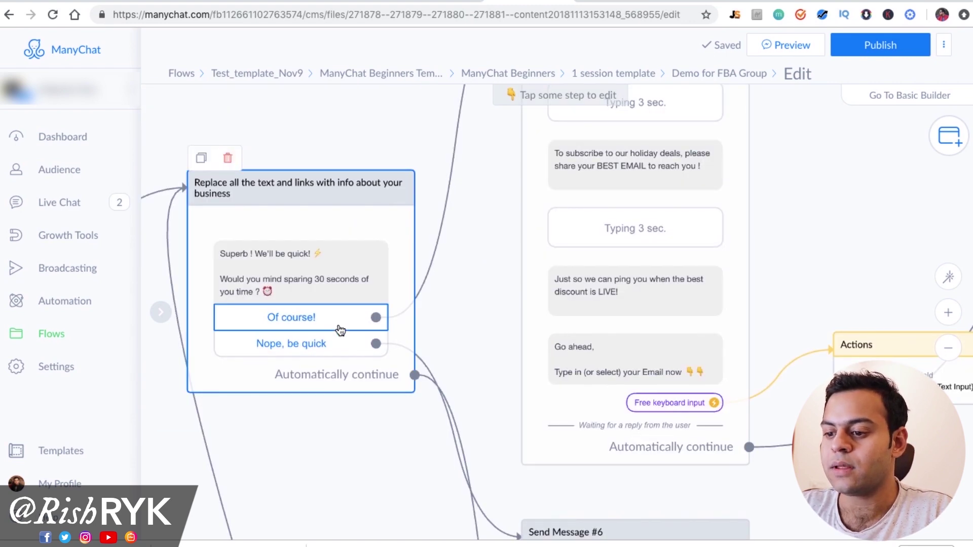
Step: Follow the "Of course!" reply to Send Message #1 and examine its email request, typing delays and free keyboard input
{"action": "scroll", "coordinate": [339, 330], "scroll_direction": "down", "scroll_amount": 3}
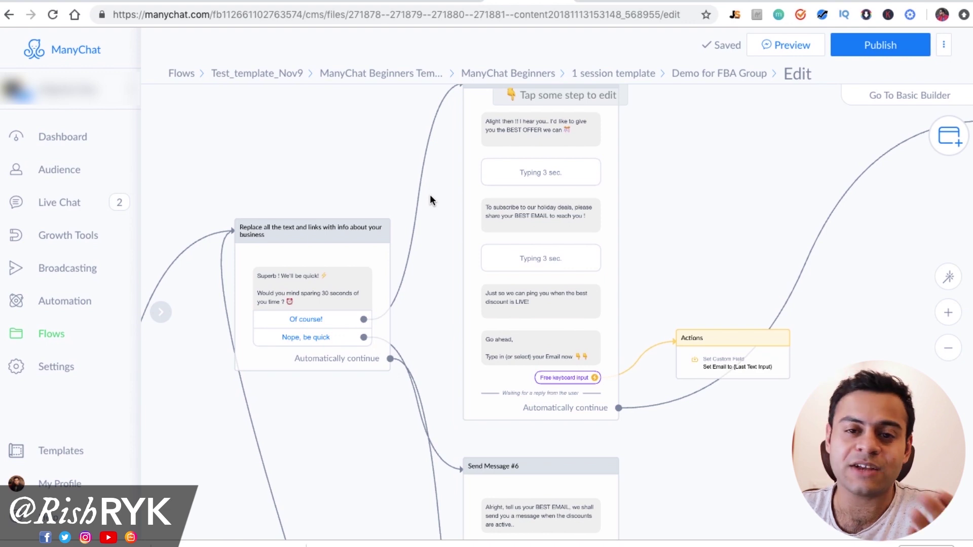
{"action": "scroll", "coordinate": [385, 182], "scroll_direction": "right", "scroll_amount": 5}
{"action": "scroll", "coordinate": [345, 169], "scroll_direction": "up", "scroll_amount": 6}
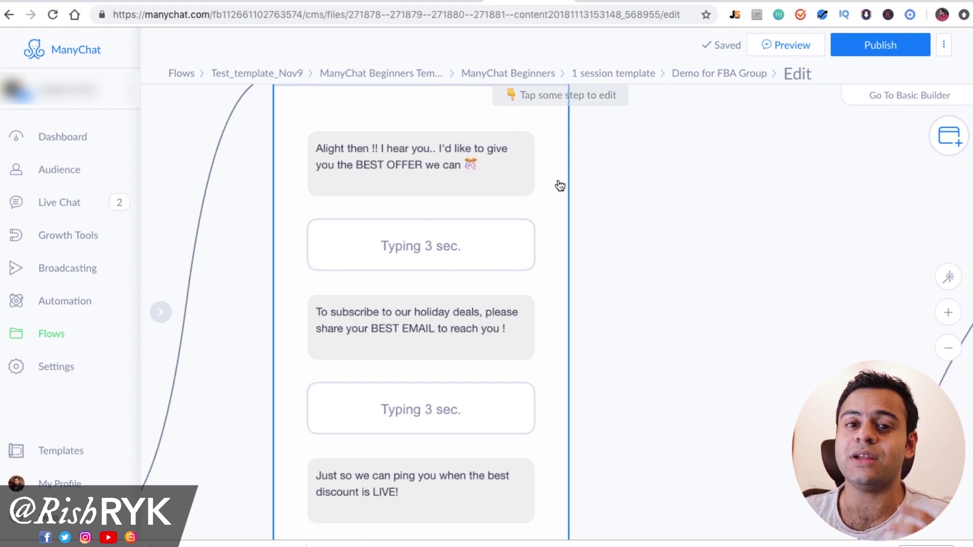
{"action": "scroll", "coordinate": [549, 394], "scroll_direction": "down", "scroll_amount": 1}
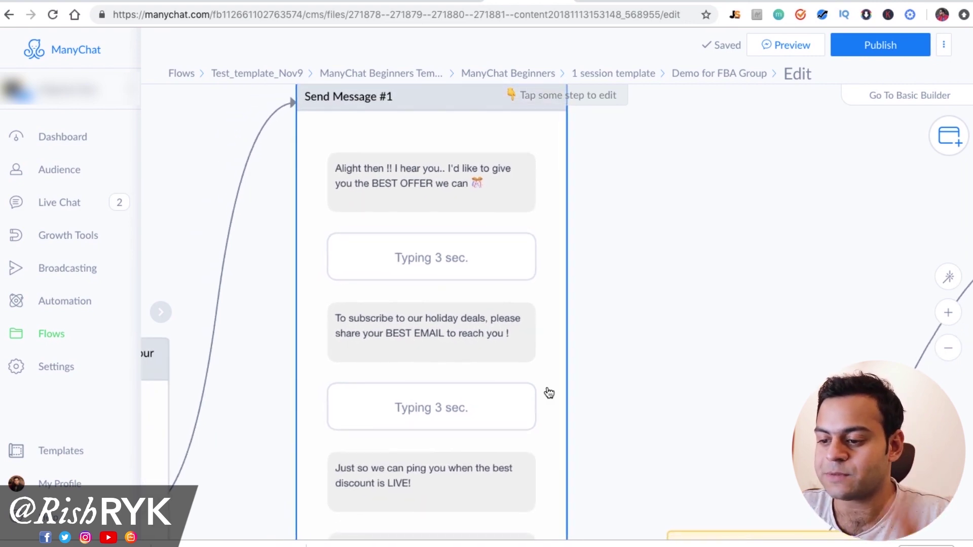
{"action": "scroll", "coordinate": [549, 393], "scroll_direction": "up", "scroll_amount": 3}
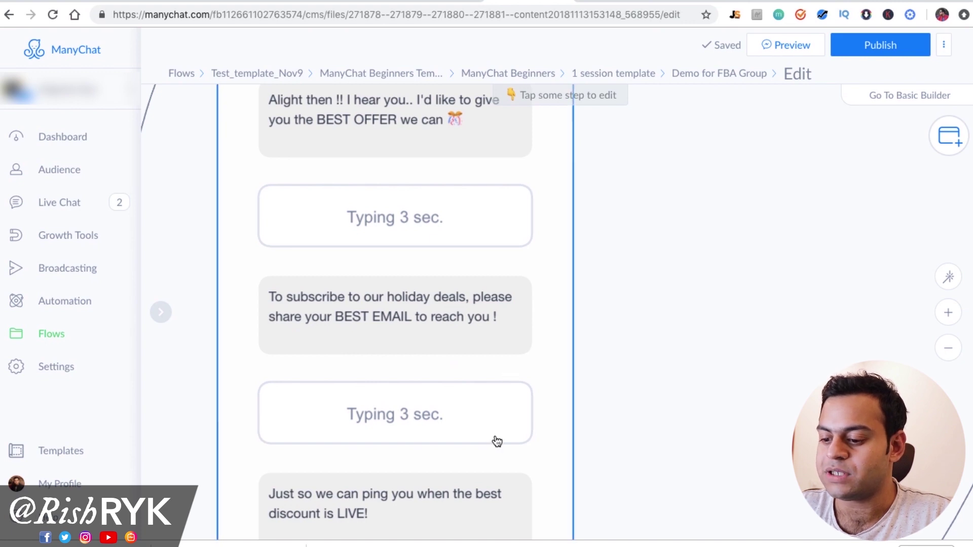
{"action": "scroll", "coordinate": [495, 459], "scroll_direction": "down", "scroll_amount": 2}
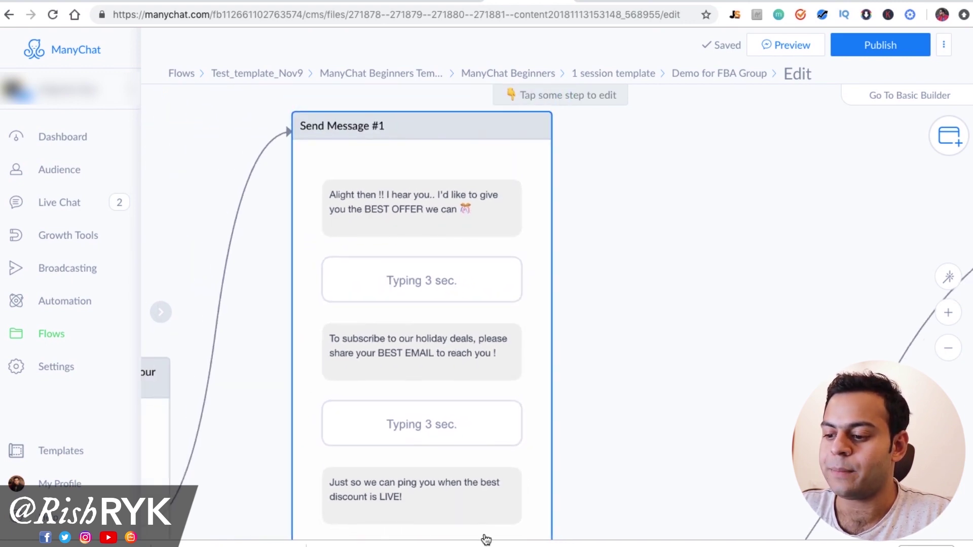
{"action": "left_click_drag", "start_coordinate": [491, 505], "coordinate": [486, 355]}
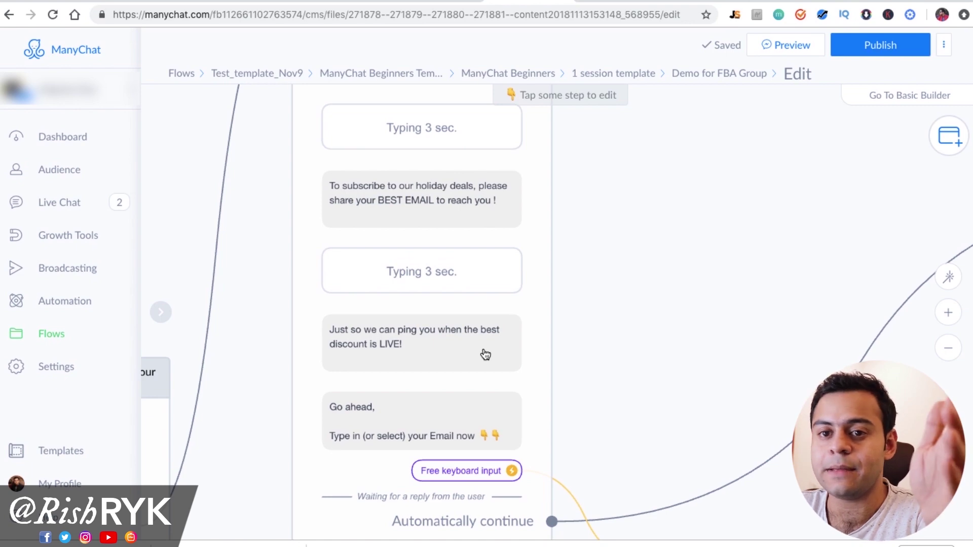
Step: Follow Send Message #1's automatic continuation and examine the next message's personalization, typing delays, add-to-cart offer and two replies
{"action": "scroll", "coordinate": [519, 464], "scroll_direction": "down", "scroll_amount": 3}
{"action": "left_click_drag", "start_coordinate": [631, 421], "coordinate": [473, 364]}
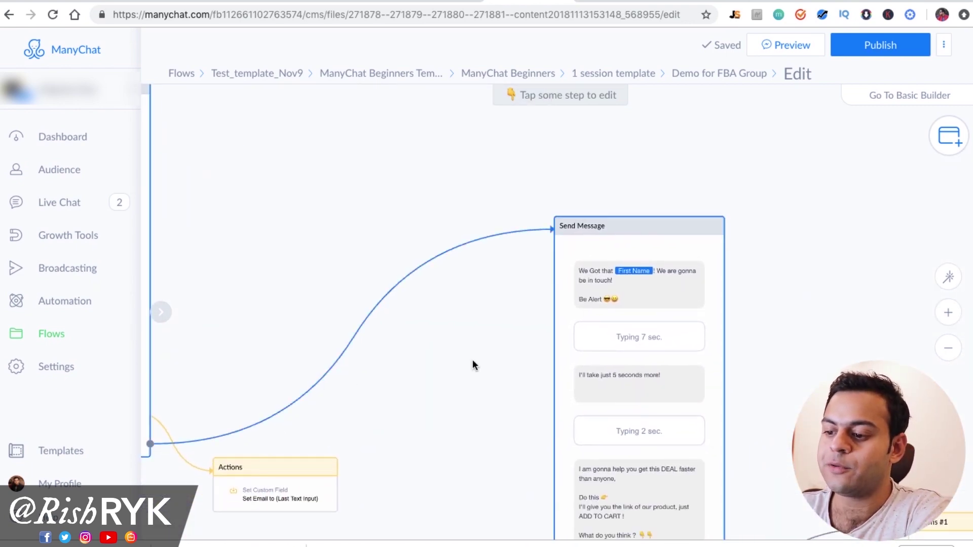
{"action": "scroll", "coordinate": [678, 330], "scroll_direction": "up", "scroll_amount": 5}
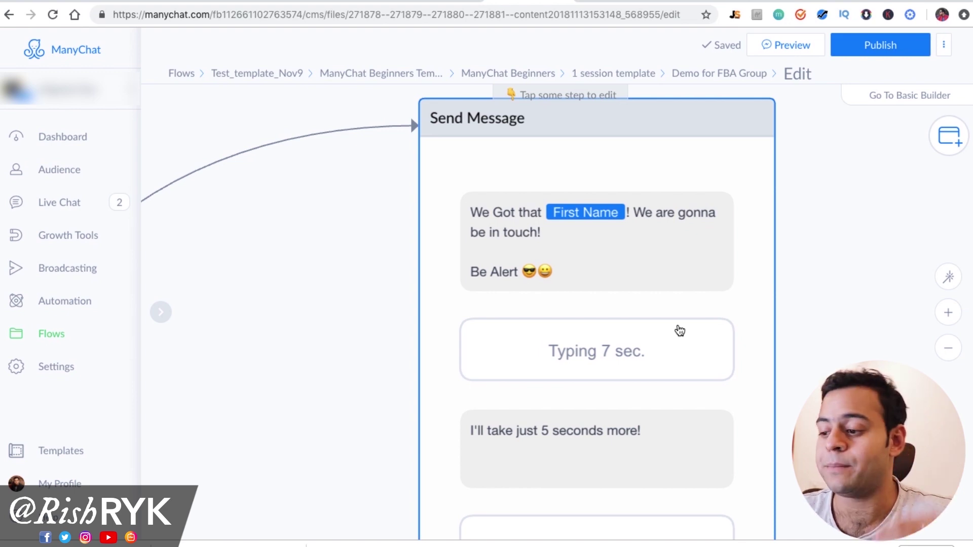
{"action": "scroll", "coordinate": [736, 363], "scroll_direction": "right", "scroll_amount": 2}
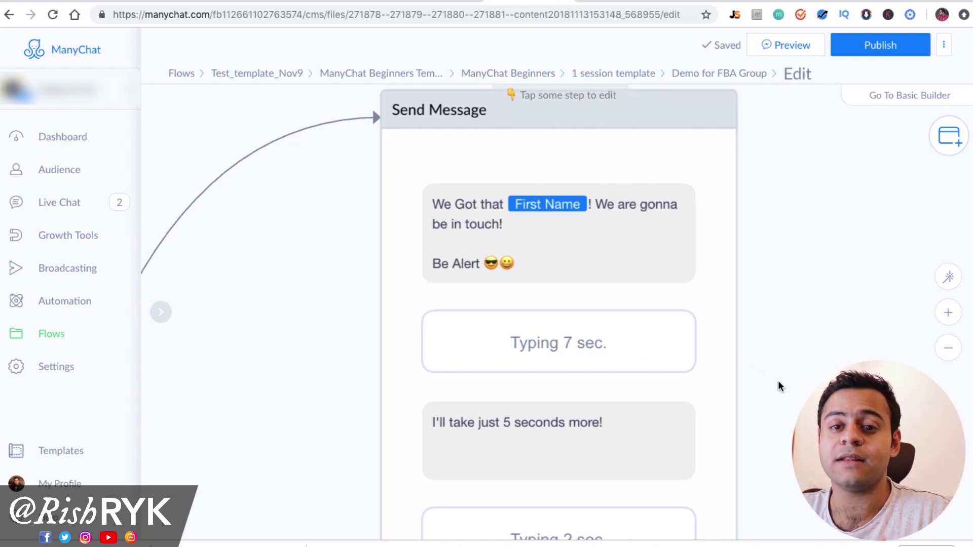
{"action": "scroll", "coordinate": [779, 386], "scroll_direction": "down", "scroll_amount": 1}
{"action": "left_click_drag", "start_coordinate": [779, 384], "coordinate": [720, 211]}
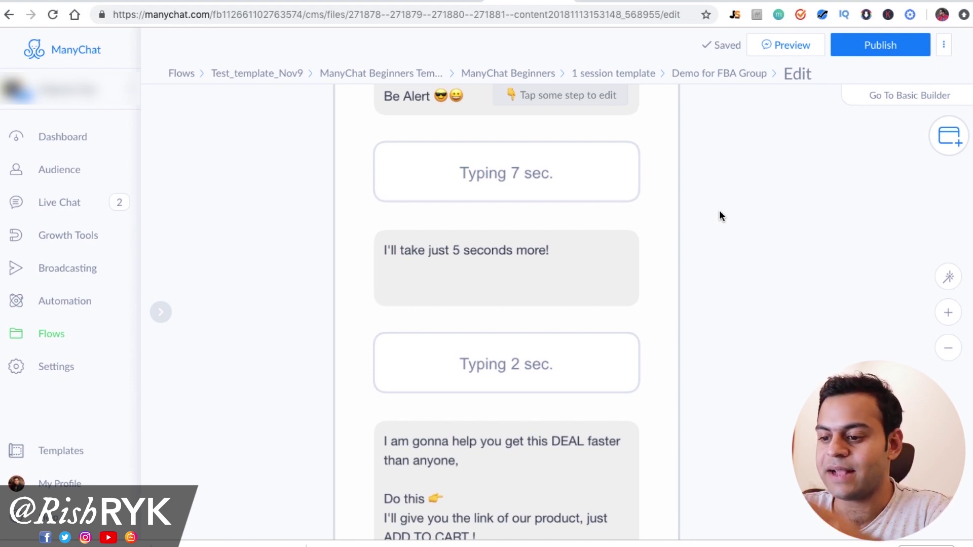
{"action": "left_click_drag", "start_coordinate": [761, 335], "coordinate": [716, 137]}
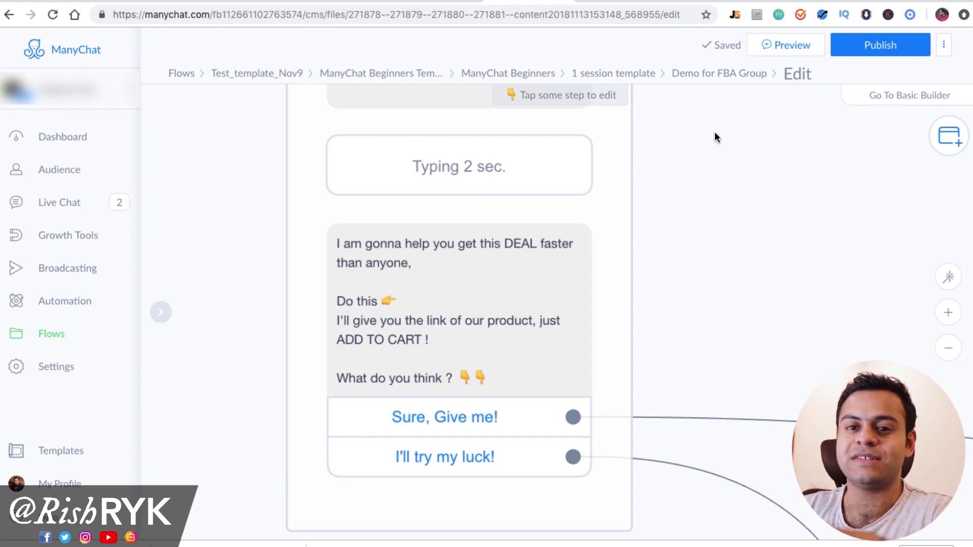
{"action": "scroll", "coordinate": [715, 137], "scroll_direction": "down", "scroll_amount": 1}
{"action": "scroll", "coordinate": [710, 257], "scroll_direction": "up", "scroll_amount": 3}
{"action": "scroll", "coordinate": [695, 156], "scroll_direction": "down", "scroll_amount": 3}
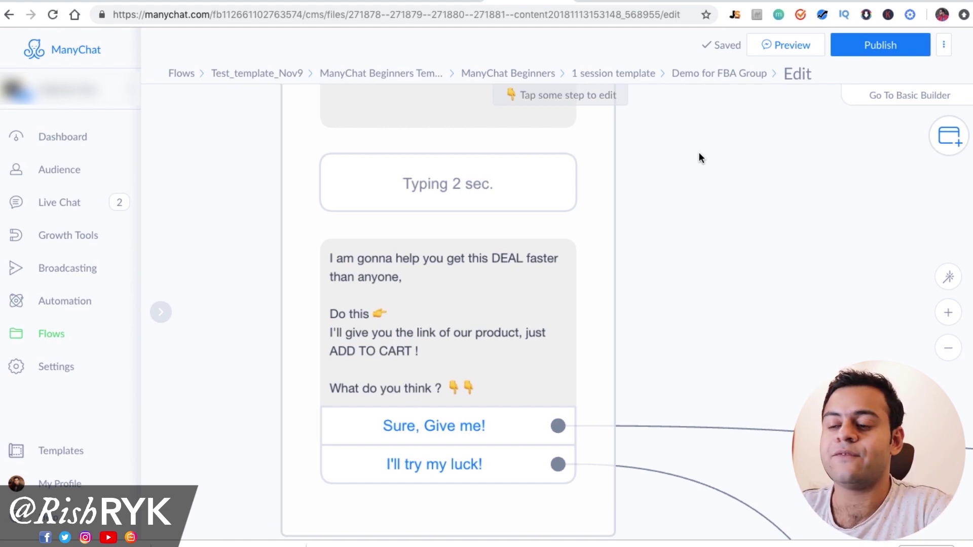
{"action": "scroll", "coordinate": [604, 315], "scroll_direction": "down", "scroll_amount": 3}
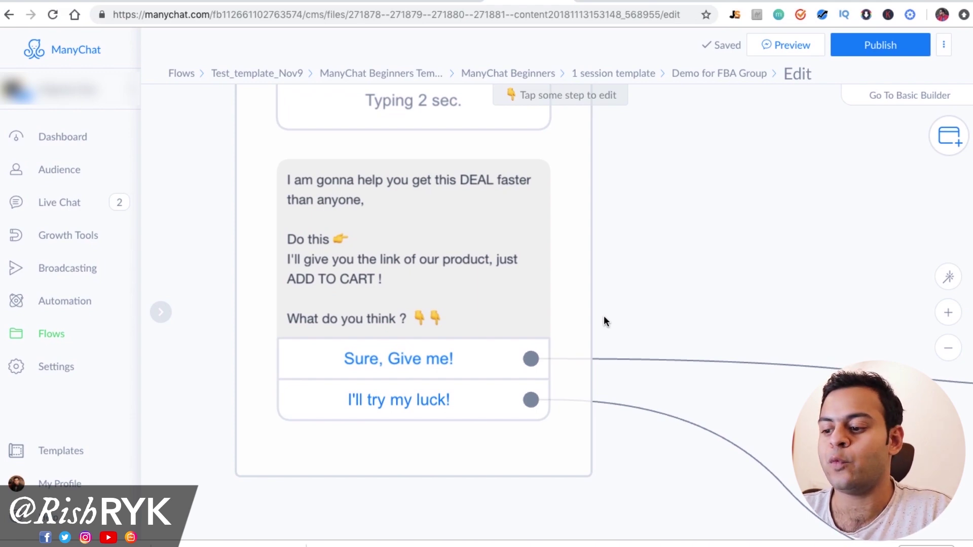
Step: Follow the "I'll try my luck!" reply through Actions #3 to Send Message #8 and read its closing text
{"action": "scroll", "coordinate": [603, 322], "scroll_direction": "down", "scroll_amount": 5}
{"action": "scroll", "coordinate": [604, 333], "scroll_direction": "up", "scroll_amount": 3}
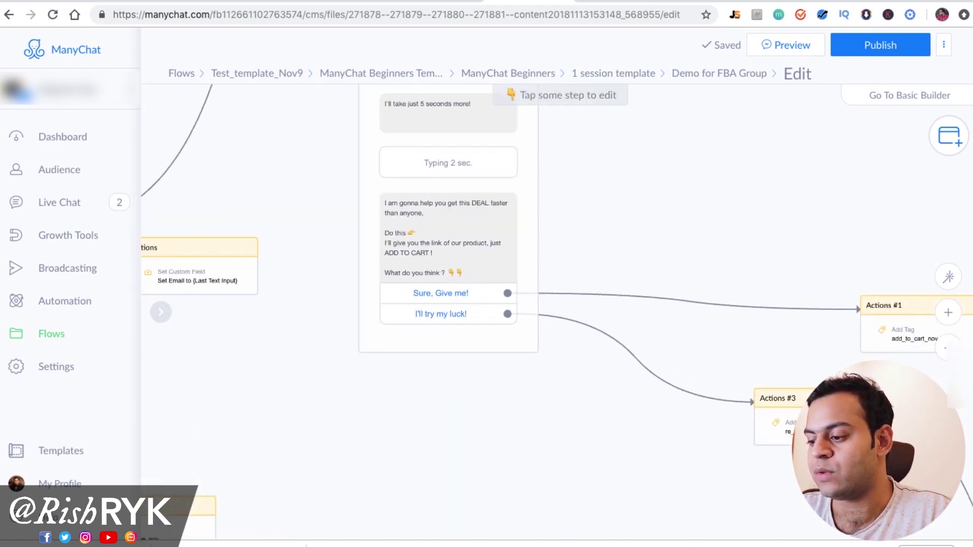
{"action": "scroll", "coordinate": [424, 267], "scroll_direction": "down", "scroll_amount": 5}
{"action": "scroll", "coordinate": [423, 268], "scroll_direction": "right", "scroll_amount": 8}
{"action": "scroll", "coordinate": [658, 359], "scroll_direction": "down", "scroll_amount": 5}
{"action": "scroll", "coordinate": [657, 362], "scroll_direction": "up", "scroll_amount": 3}
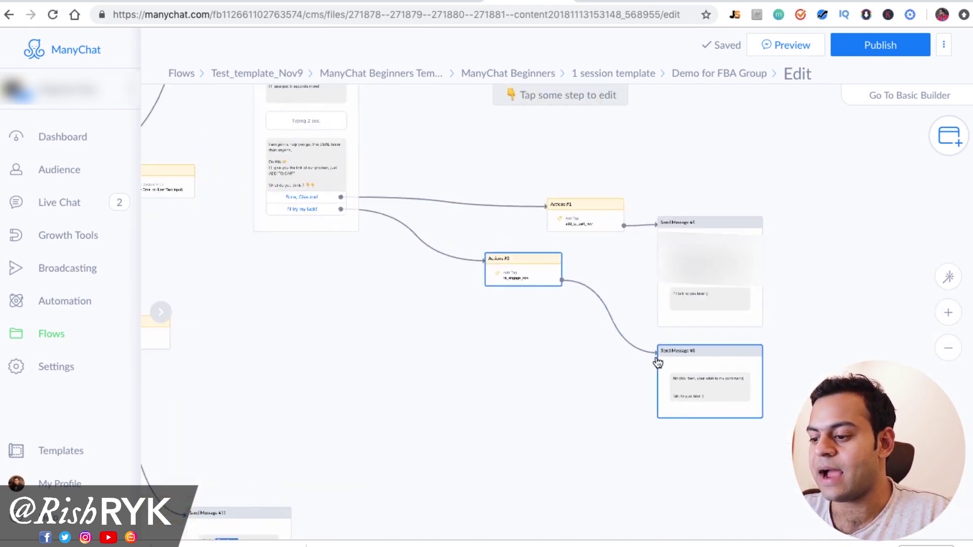
{"action": "scroll", "coordinate": [655, 356], "scroll_direction": "up", "scroll_amount": 5}
{"action": "left_click_drag", "start_coordinate": [637, 456], "coordinate": [396, 354]}
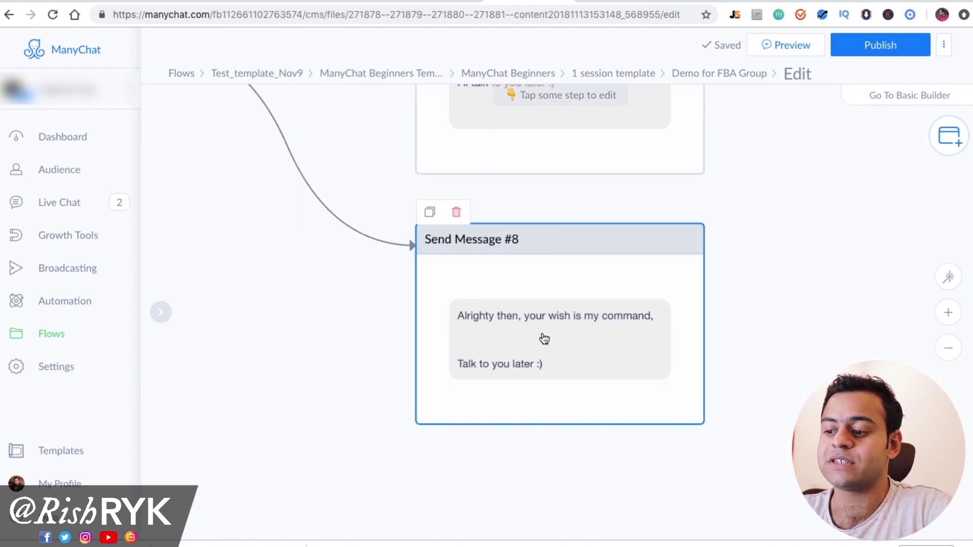
Step: Examine the "Sure, Give me!" branch, from the tag added in Actions #1 to the product link in Send Message #5
{"action": "scroll", "coordinate": [454, 330], "scroll_direction": "up", "scroll_amount": 5}
{"action": "scroll", "coordinate": [454, 330], "scroll_direction": "left", "scroll_amount": 2}
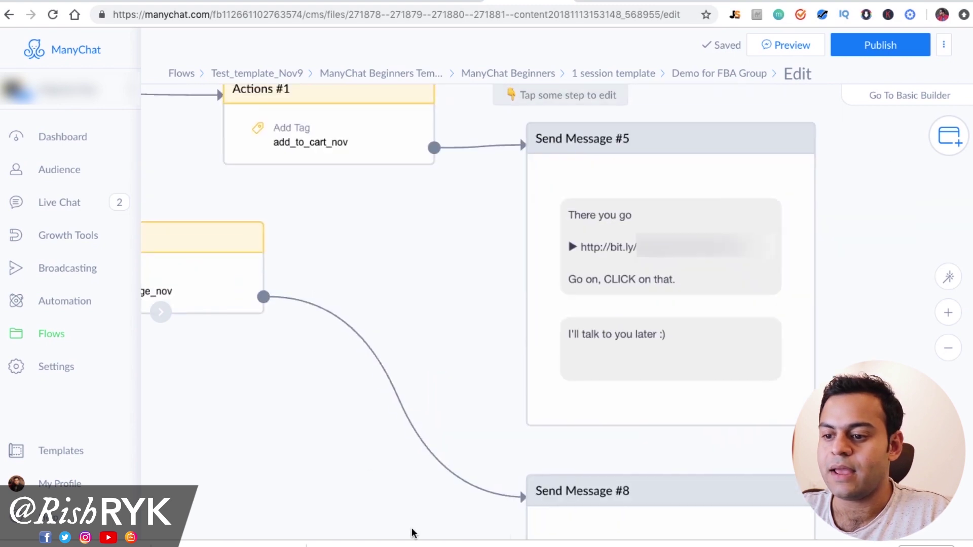
{"action": "scroll", "coordinate": [479, 416], "scroll_direction": "up", "scroll_amount": 2}
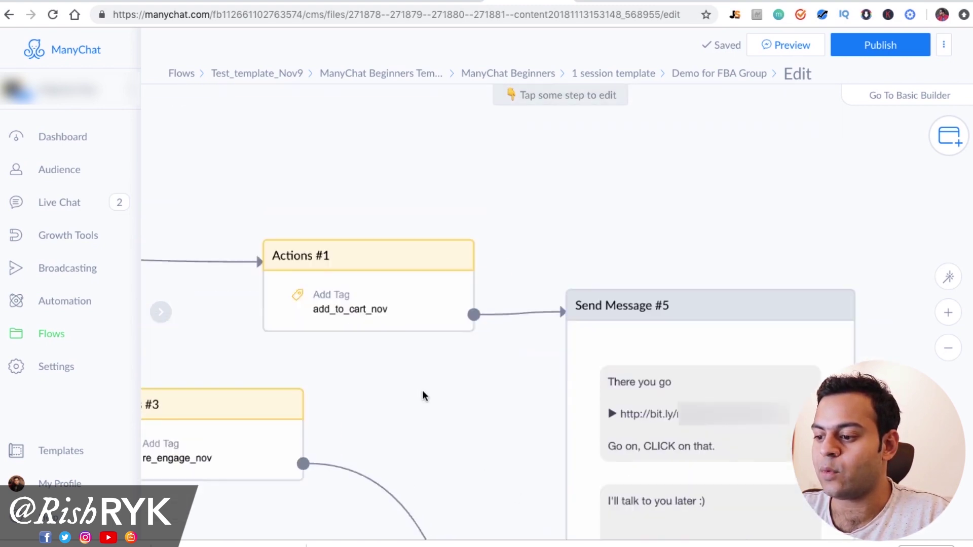
{"action": "scroll", "coordinate": [478, 461], "scroll_direction": "down", "scroll_amount": 5}
{"action": "scroll", "coordinate": [478, 461], "scroll_direction": "right", "scroll_amount": 4}
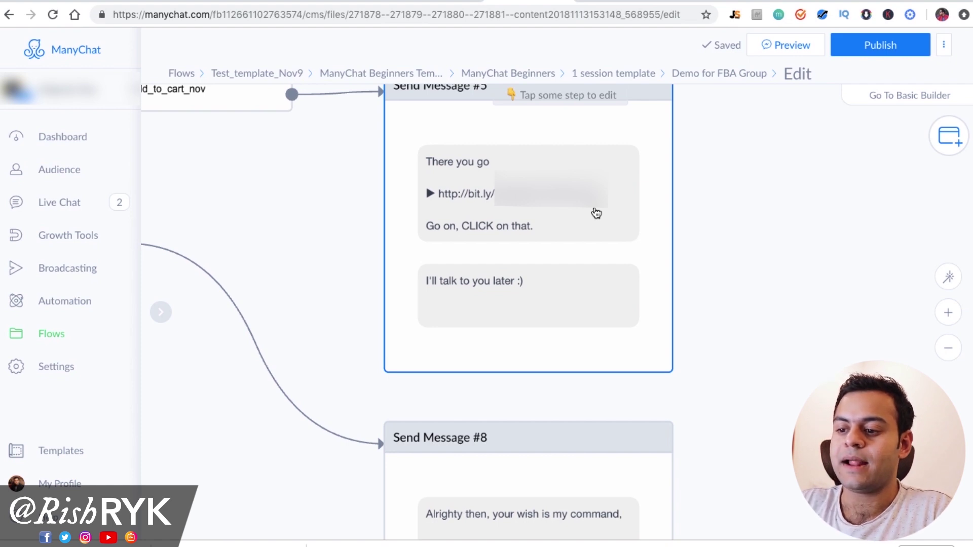
Step: Review the whole add-to-cart offer branch with both reply paths, their tagging actions and final messages
{"action": "scroll", "coordinate": [325, 323], "scroll_direction": "down", "scroll_amount": 5}
{"action": "scroll", "coordinate": [220, 232], "scroll_direction": "up", "scroll_amount": 3}
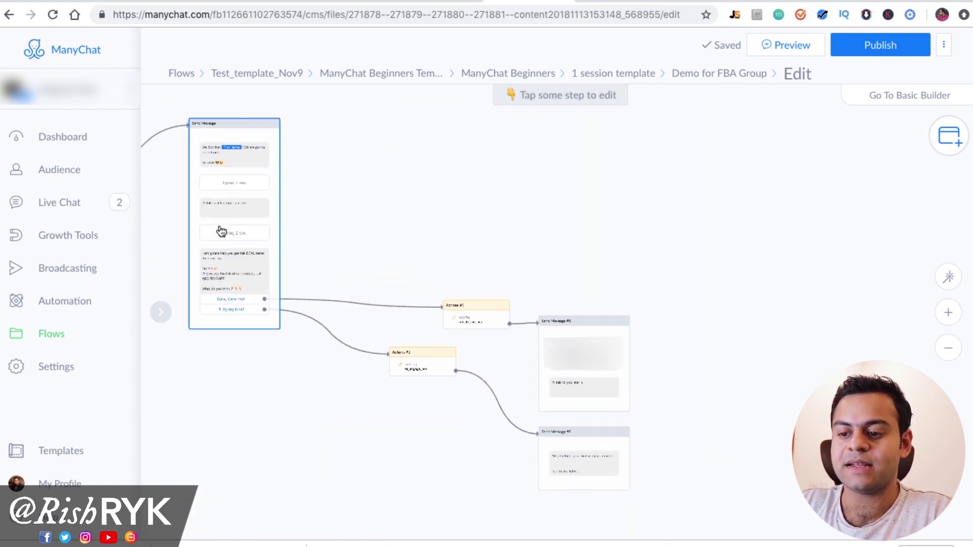
{"action": "scroll", "coordinate": [220, 231], "scroll_direction": "up", "scroll_amount": 1}
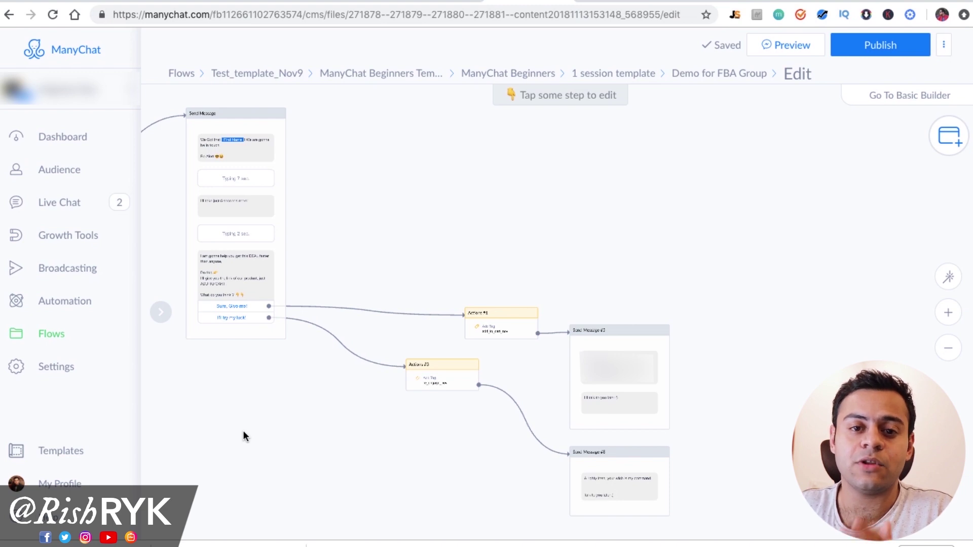
{"action": "scroll", "coordinate": [242, 431], "scroll_direction": "down", "scroll_amount": 3}
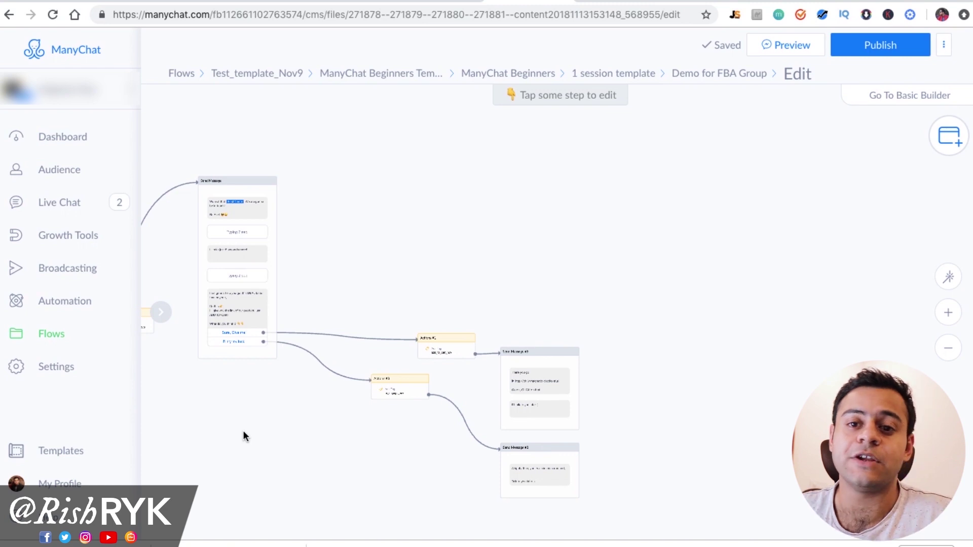
Step: Return to the Starting Step and examine where its "No, Tell me more" and "Remind me Later" replies connect
{"action": "scroll", "coordinate": [418, 339], "scroll_direction": "down", "scroll_amount": 3}
{"action": "scroll", "coordinate": [299, 341], "scroll_direction": "up", "scroll_amount": 10}
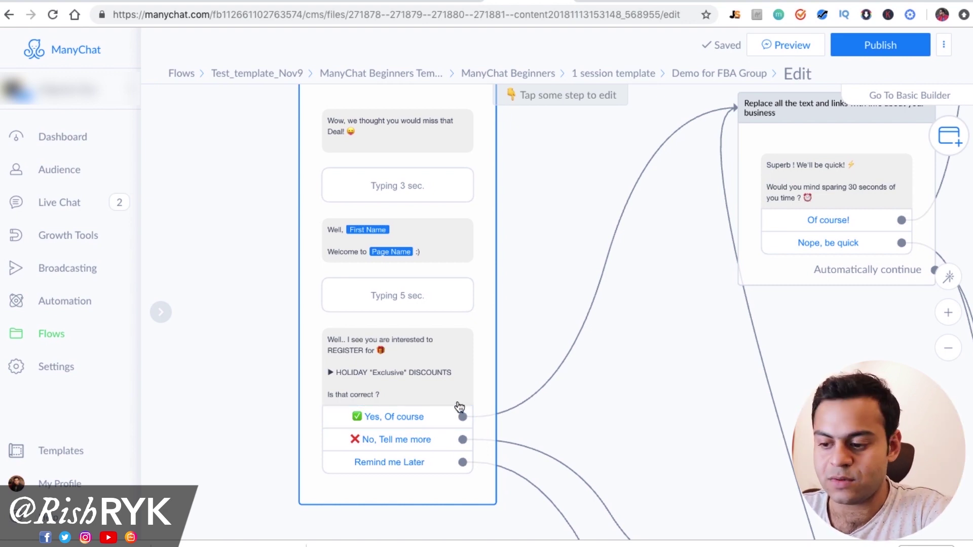
{"action": "right_click", "coordinate": [433, 494]}
{"action": "scroll", "coordinate": [231, 314], "scroll_direction": "down", "scroll_amount": 2}
{"action": "scroll", "coordinate": [230, 315], "scroll_direction": "down", "scroll_amount": 3}
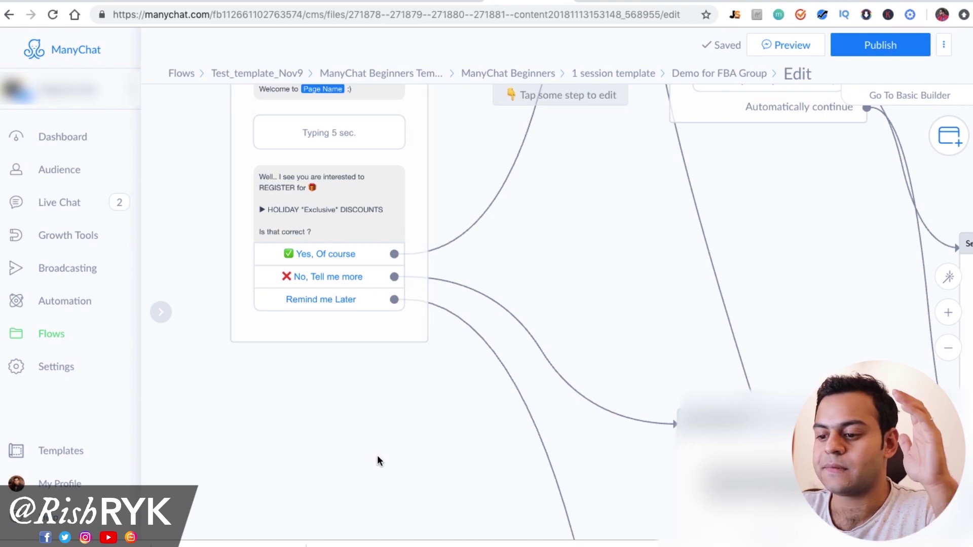
Step: Follow the "No, Tell me more" connection from the Starting Step to Send Message #2 and examine its product card
{"action": "left_click_drag", "start_coordinate": [378, 460], "coordinate": [213, 193]}
{"action": "scroll", "coordinate": [324, 272], "scroll_direction": "up", "scroll_amount": 3}
{"action": "scroll", "coordinate": [325, 272], "scroll_direction": "down", "scroll_amount": 5}
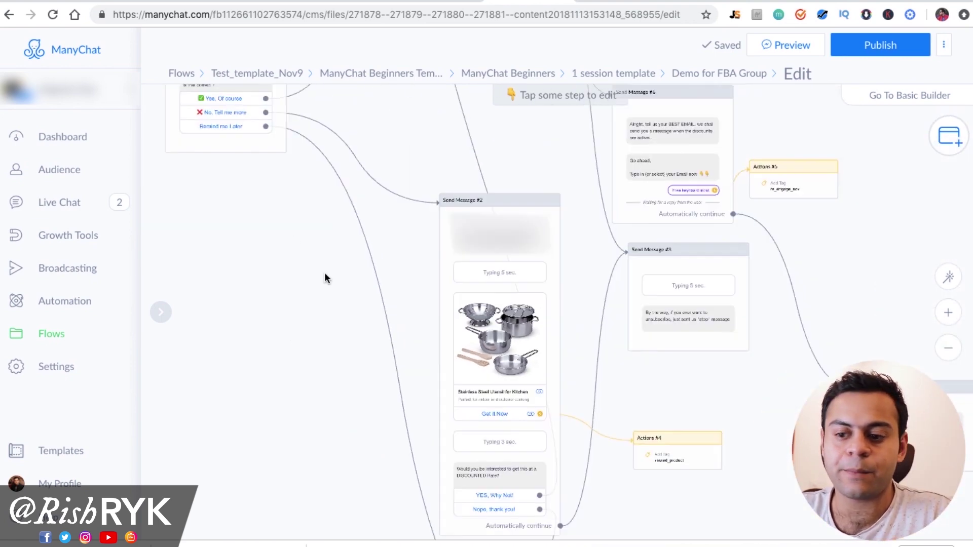
{"action": "left_click_drag", "start_coordinate": [283, 285], "coordinate": [228, 285]}
{"action": "scroll", "coordinate": [309, 337], "scroll_direction": "up", "scroll_amount": 2}
{"action": "scroll", "coordinate": [344, 333], "scroll_direction": "up", "scroll_amount": 4}
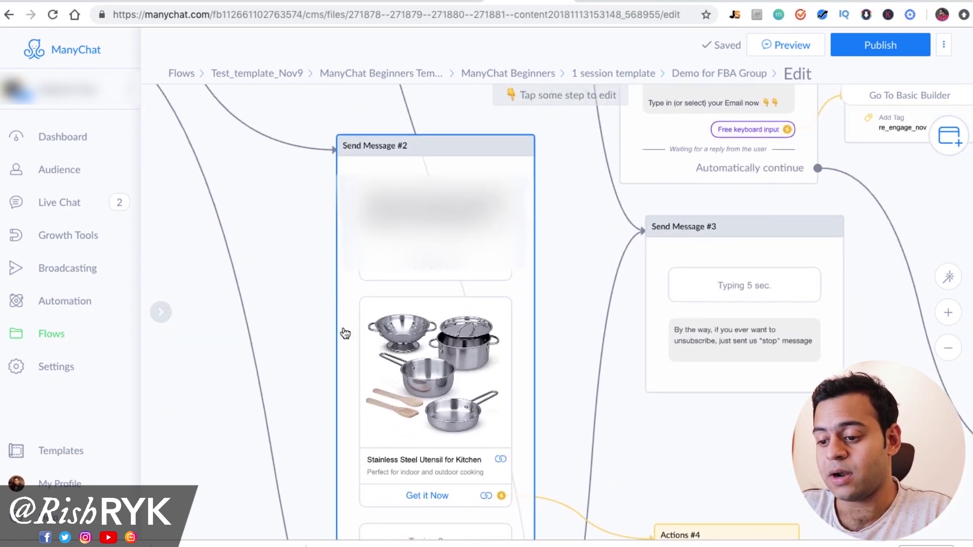
Step: Examine Send Message #2 from its product card down to the discounted-rate question, both reply options and the tag added in Actions #4
{"action": "left_click_drag", "start_coordinate": [311, 293], "coordinate": [235, 329]}
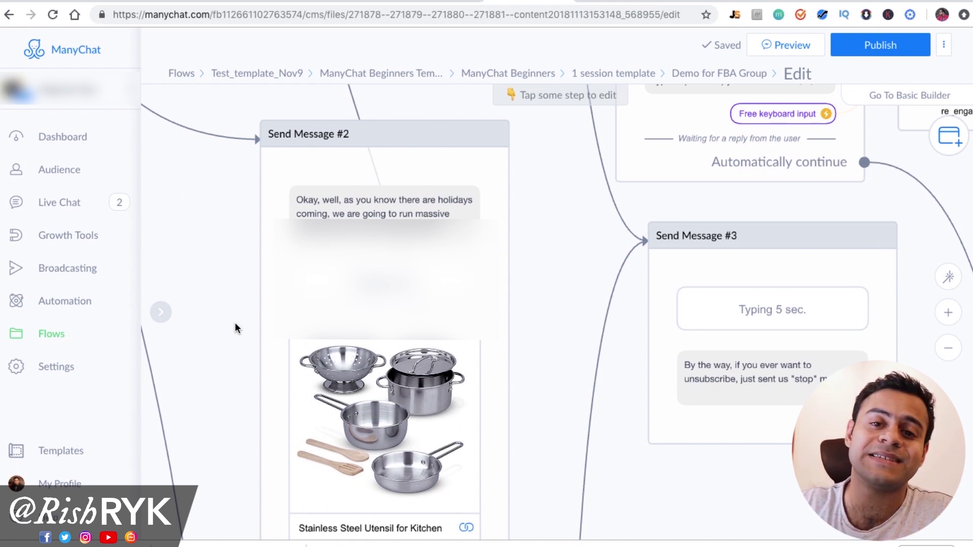
{"action": "scroll", "coordinate": [235, 329], "scroll_direction": "down", "scroll_amount": 3}
{"action": "scroll", "coordinate": [300, 421], "scroll_direction": "up", "scroll_amount": 5}
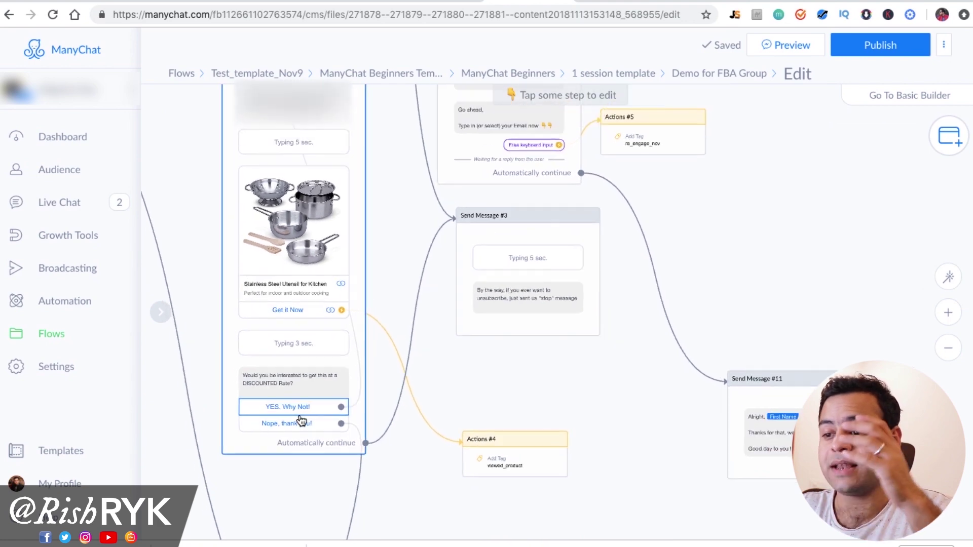
{"action": "left_click_drag", "start_coordinate": [308, 460], "coordinate": [336, 407]}
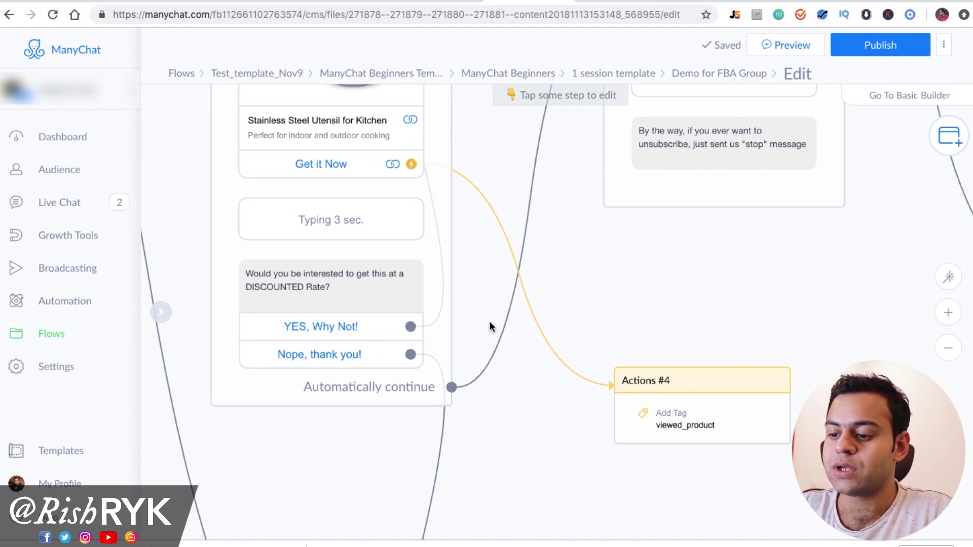
Step: Follow the connections running down from Send Message #2 and the Starting Step to the Reminder message and read its text
{"action": "scroll", "coordinate": [395, 415], "scroll_direction": "down", "scroll_amount": 10}
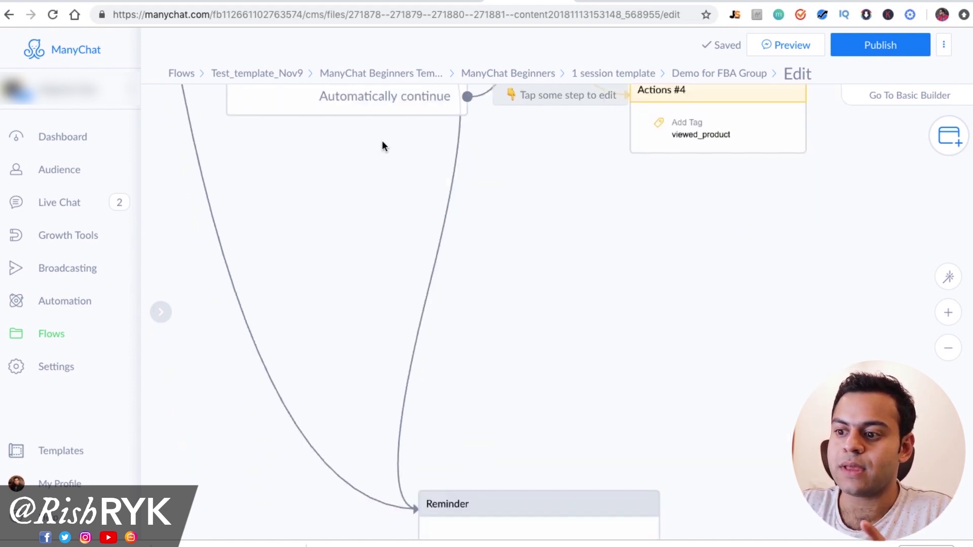
{"action": "scroll", "coordinate": [469, 387], "scroll_direction": "down", "scroll_amount": 5}
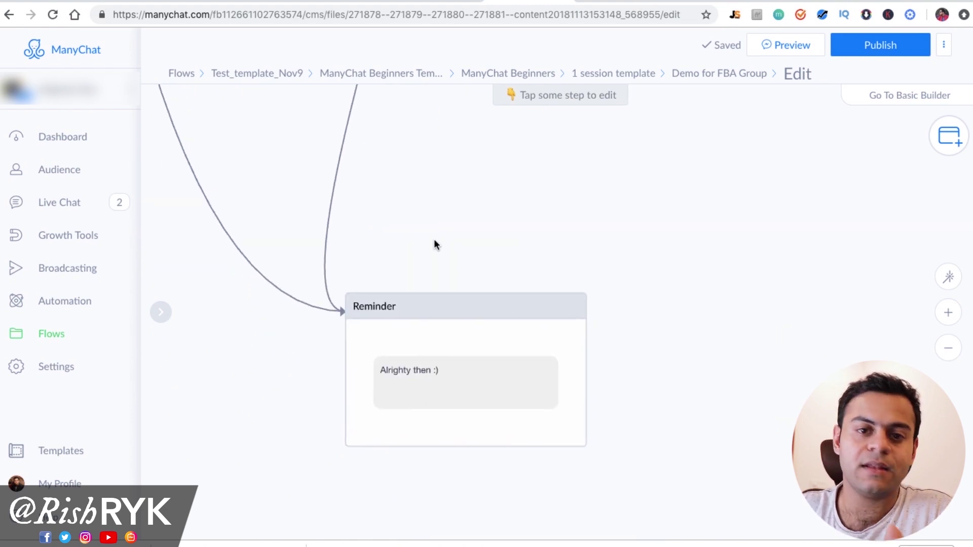
{"action": "scroll", "coordinate": [406, 176], "scroll_direction": "up", "scroll_amount": 5}
{"action": "scroll", "coordinate": [396, 195], "scroll_direction": "down", "scroll_amount": 5}
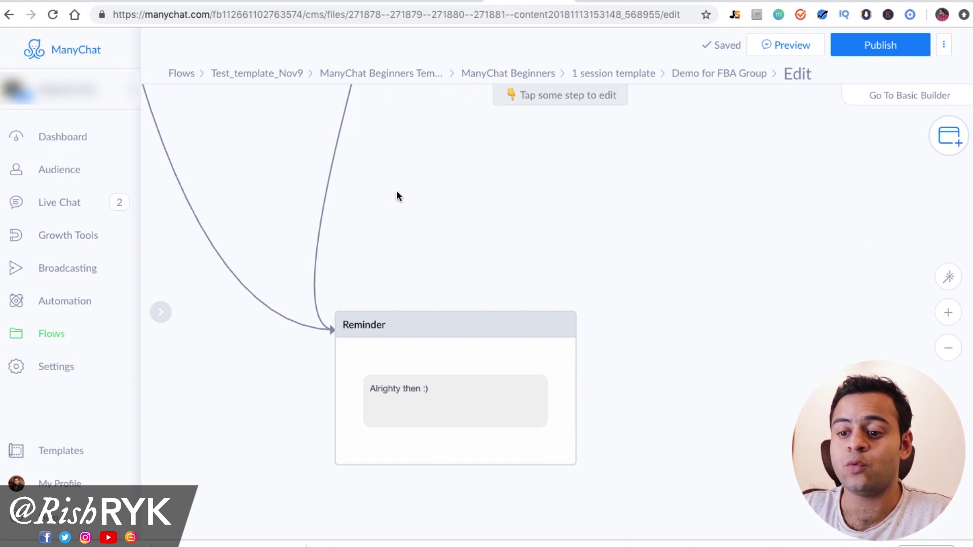
{"action": "scroll", "coordinate": [396, 193], "scroll_direction": "down", "scroll_amount": 5}
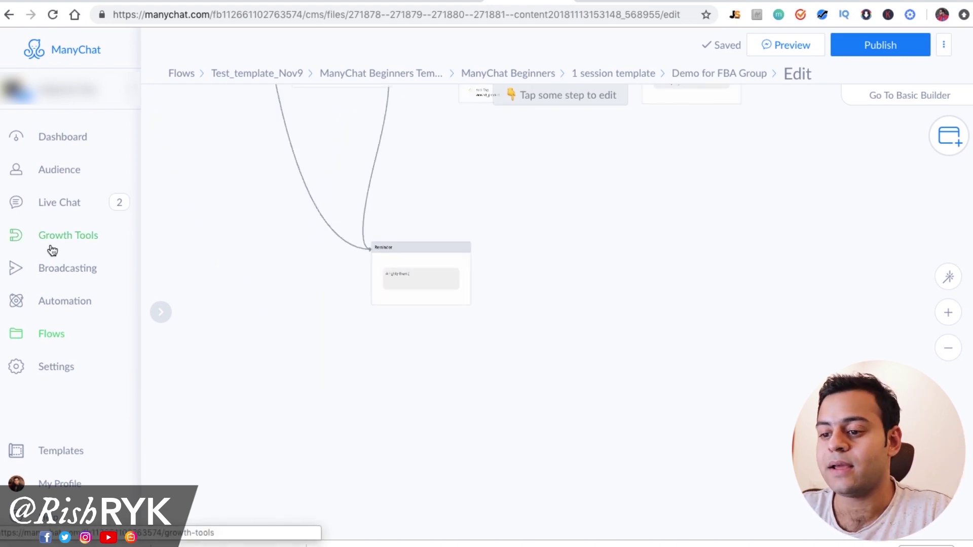
Step: Review the entire flow in one overview and open the flow's additional options to look for the sharing option
{"action": "scroll", "coordinate": [305, 498], "scroll_direction": "down", "scroll_amount": 5}
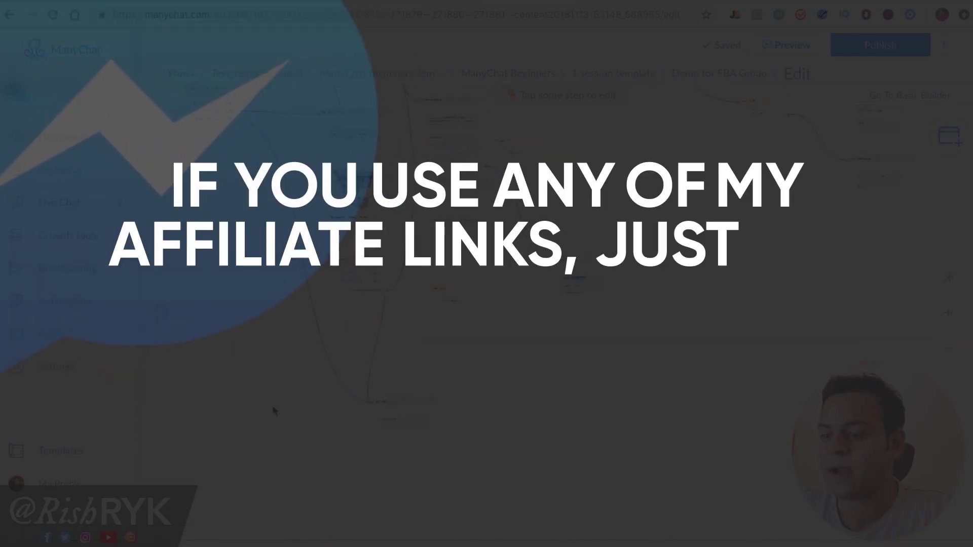
{"action": "scroll", "coordinate": [262, 308], "scroll_direction": "down", "scroll_amount": 3}
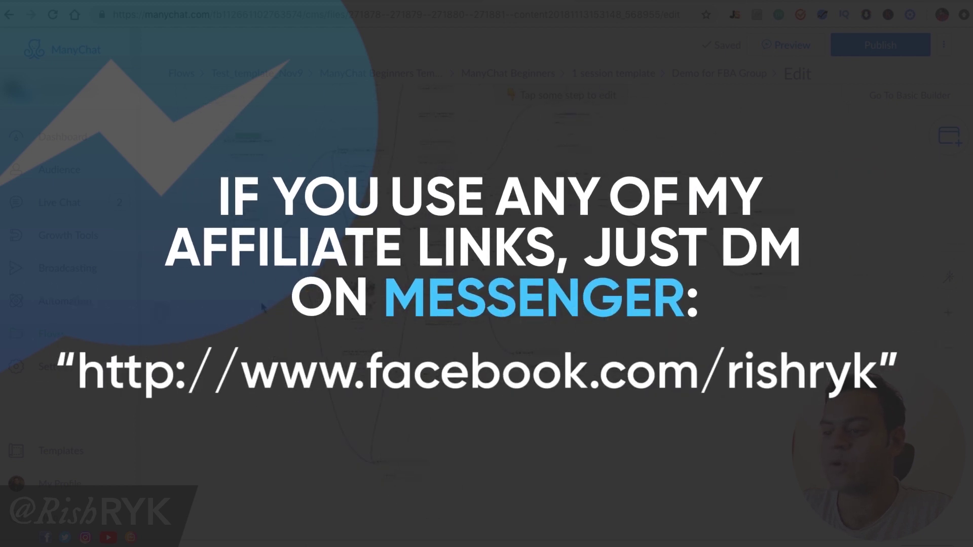
{"action": "scroll", "coordinate": [262, 308], "scroll_direction": "down", "scroll_amount": 2}
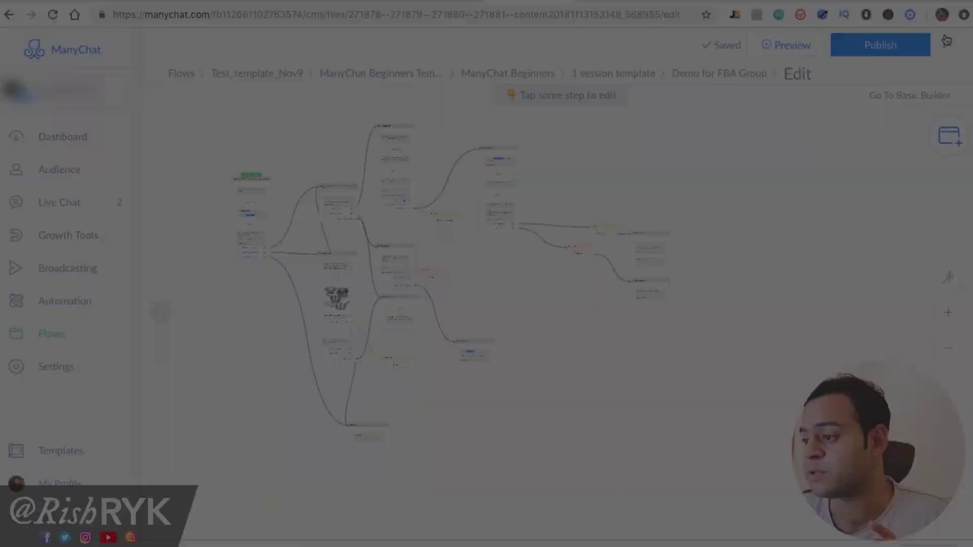
{"action": "left_click", "coordinate": [944, 43]}
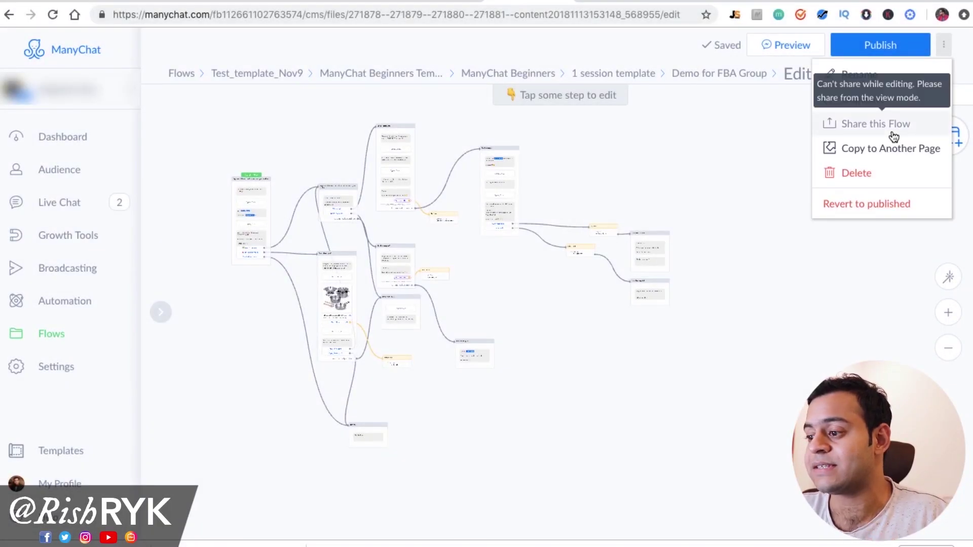